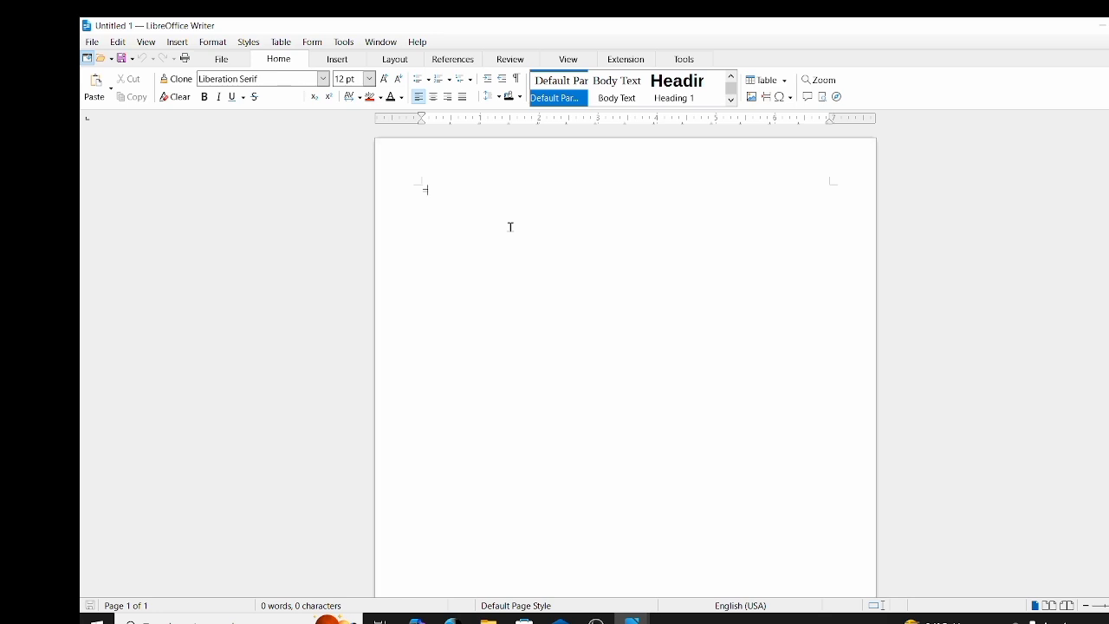
- Insert the dummy text paragraph by expanding the AutoText shortcut "dt" in the blank document
type("dt")
key("F3")
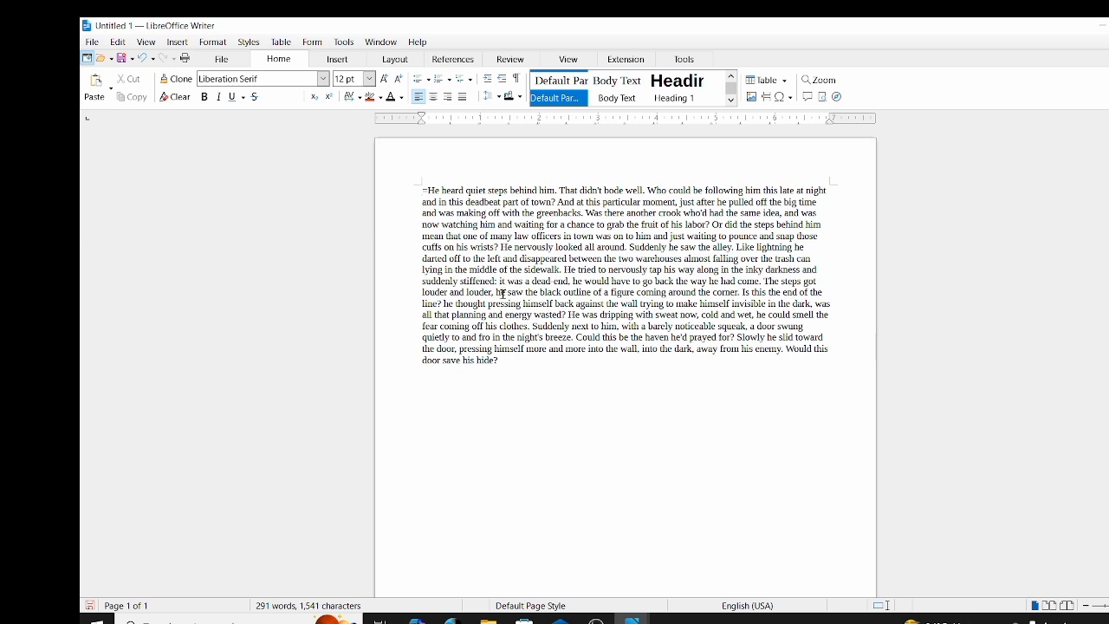
- Select in turn all the text, the sentence "He nervously looked all around." and the whole paragraph, clearing each selection
key("ctrl+a")
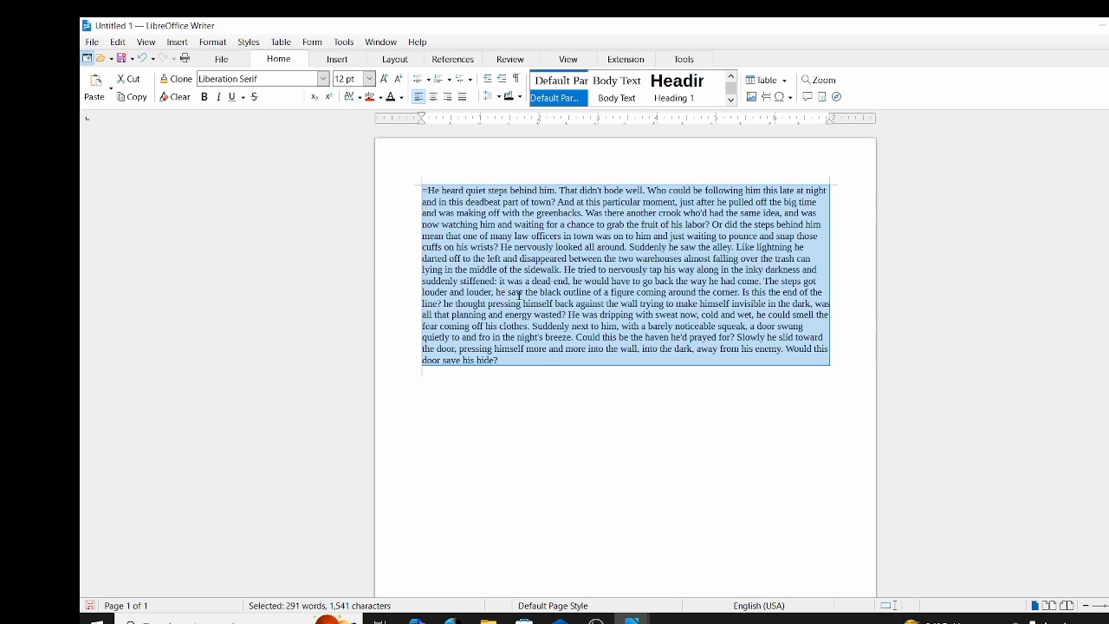
left_click(583, 381)
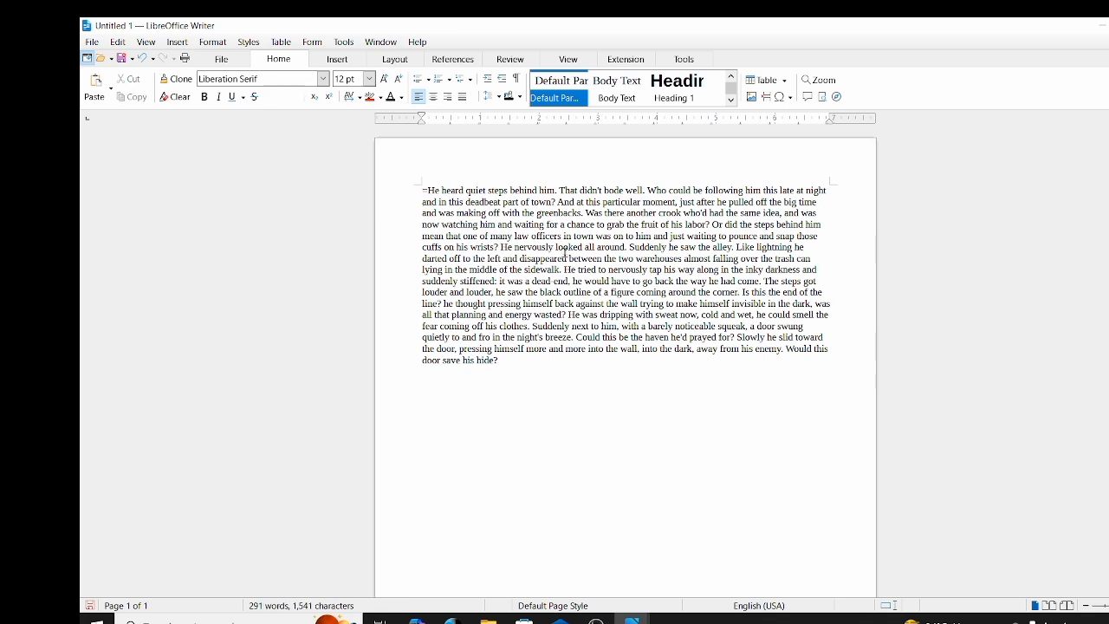
triple_click(566, 248)
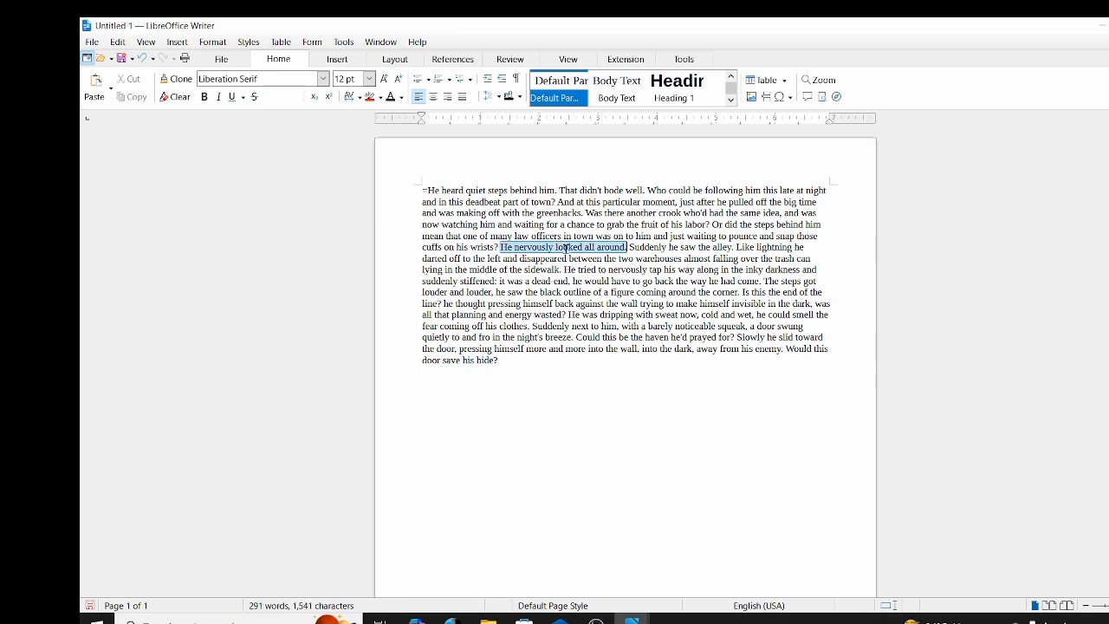
left_click(566, 249)
triple_click(567, 249)
left_click(566, 249)
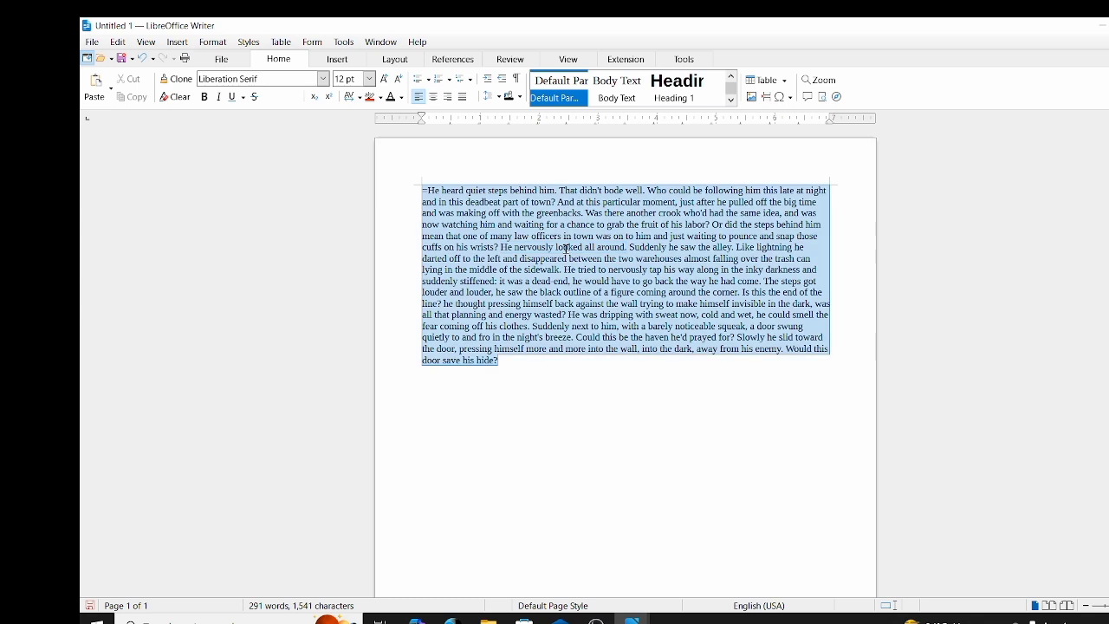
left_click(591, 397)
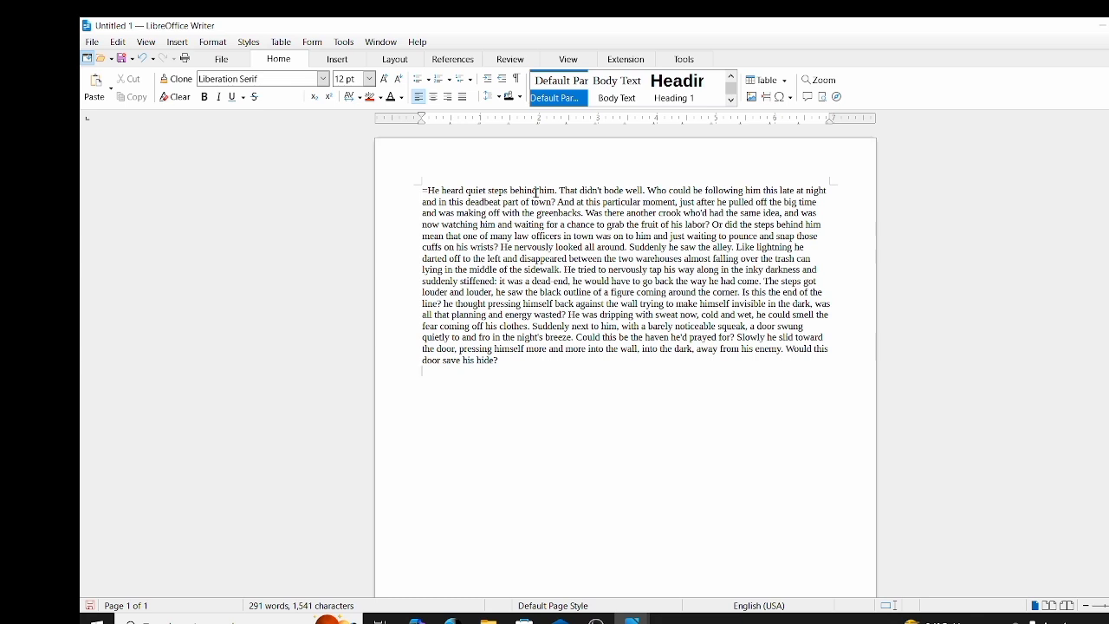
- Select the word "behind" in the first line and the paragraph's first four lines in turn, clearing each selection
double_click(531, 190)
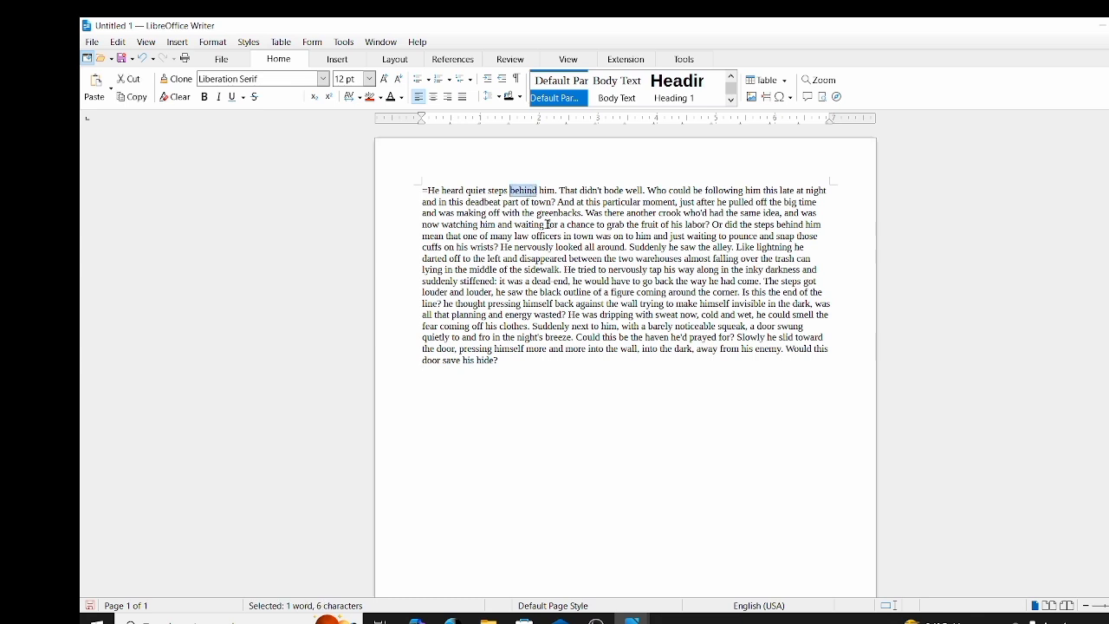
left_click(443, 193)
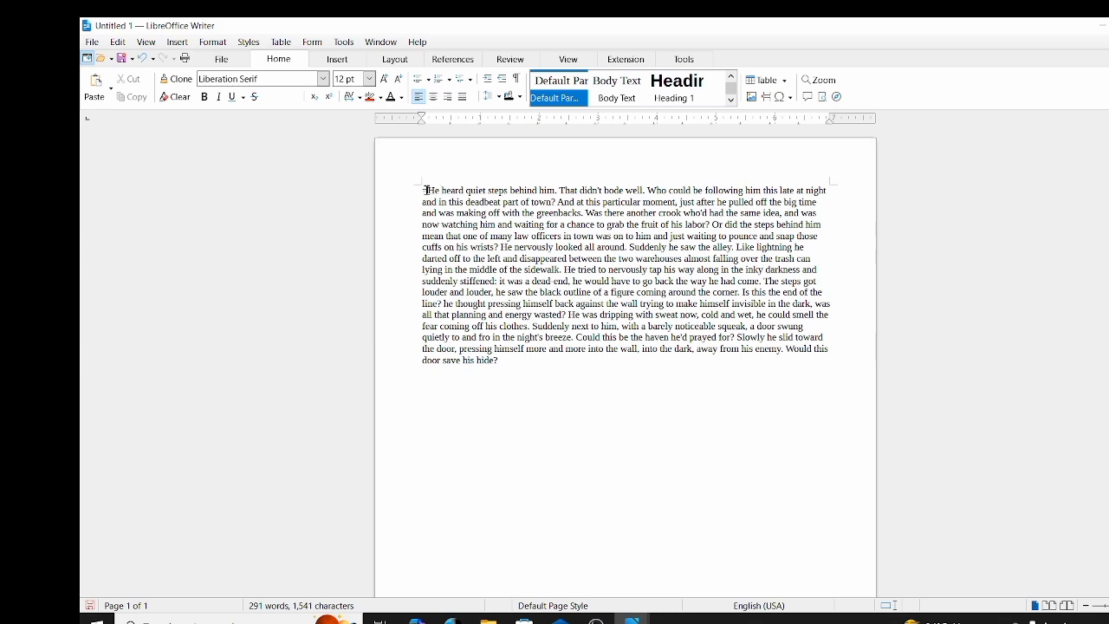
left_click_drag(427, 191, 827, 220)
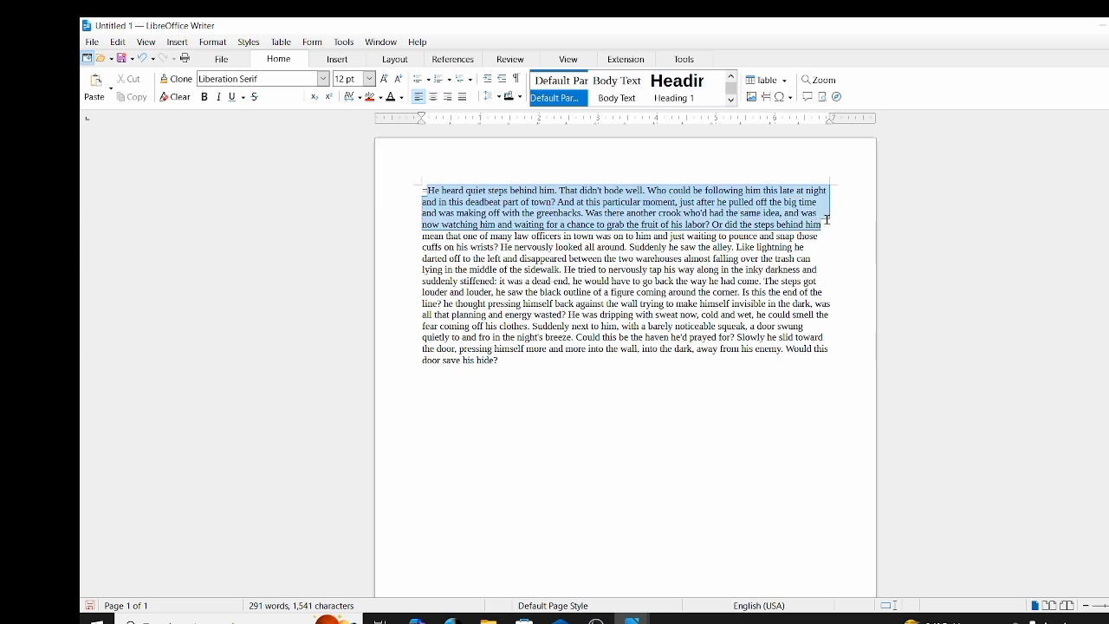
left_click_drag(827, 220, 828, 220)
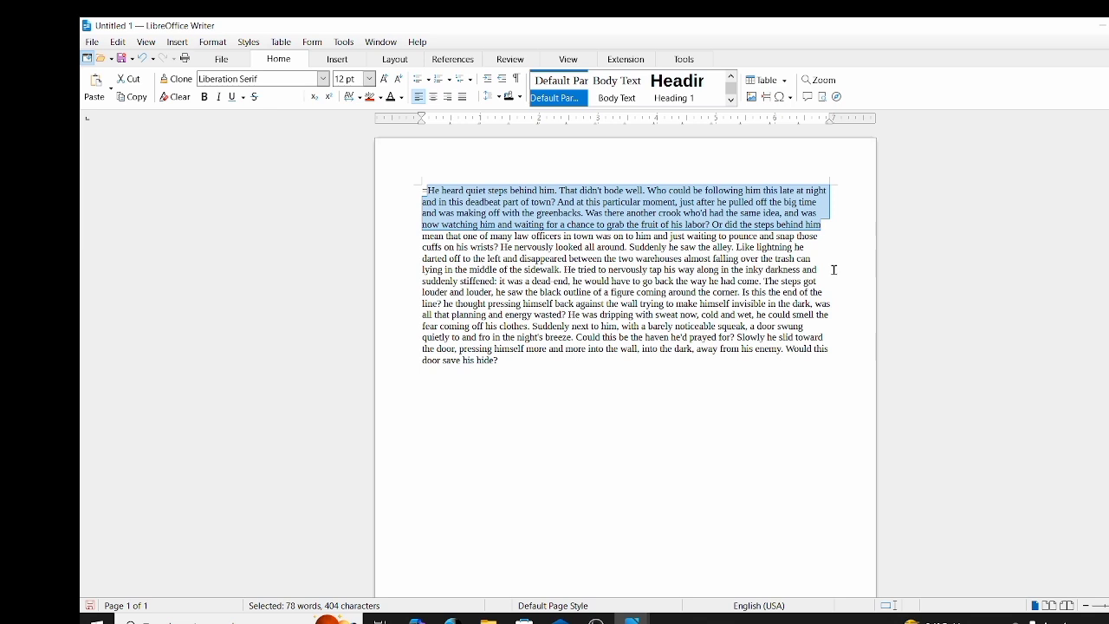
left_click(684, 295)
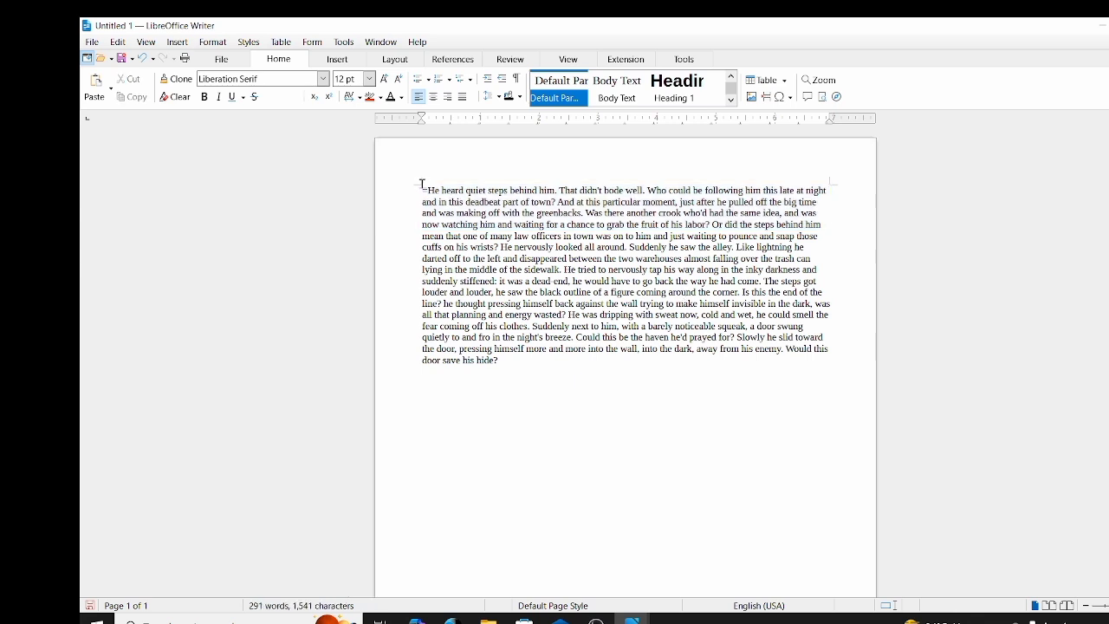
- Set the font size of all the document text to 15 pt
key("ctrl+a")
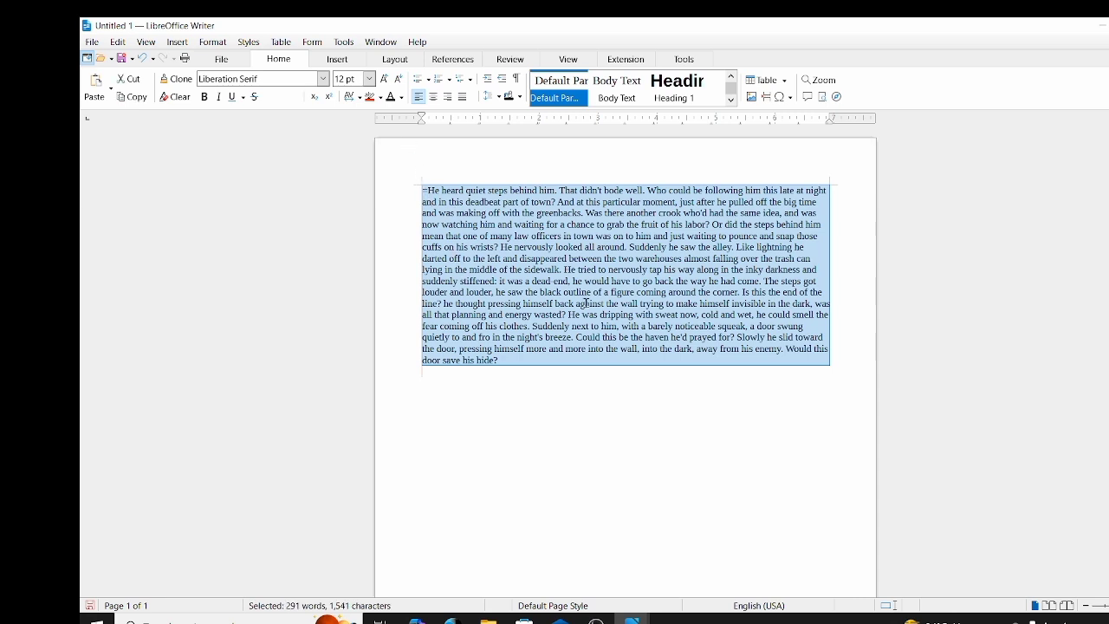
left_click(369, 84)
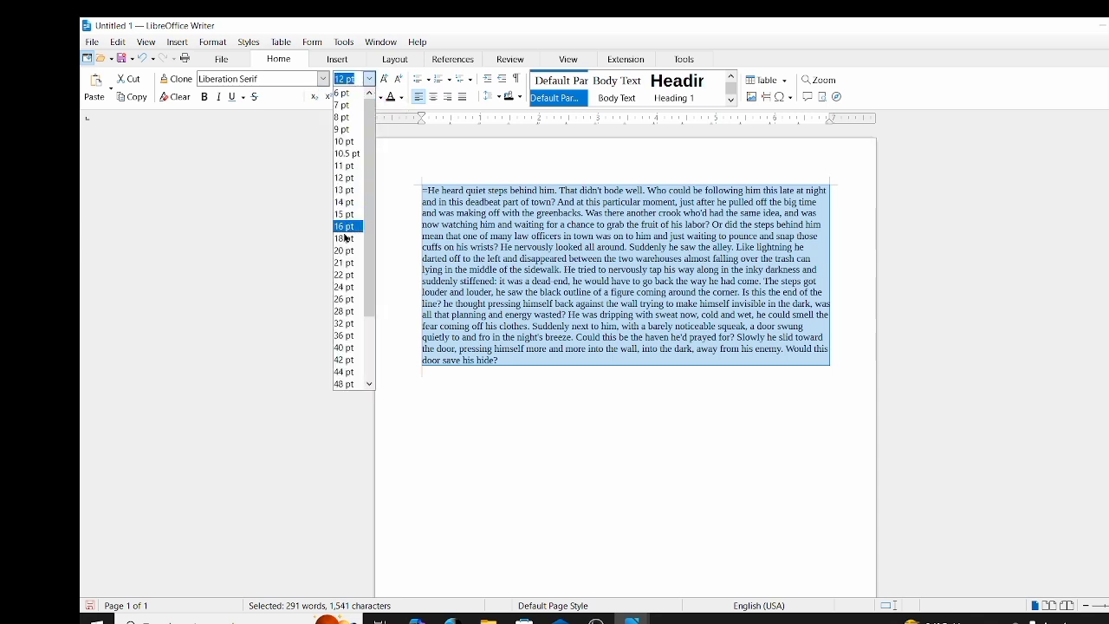
key("Escape")
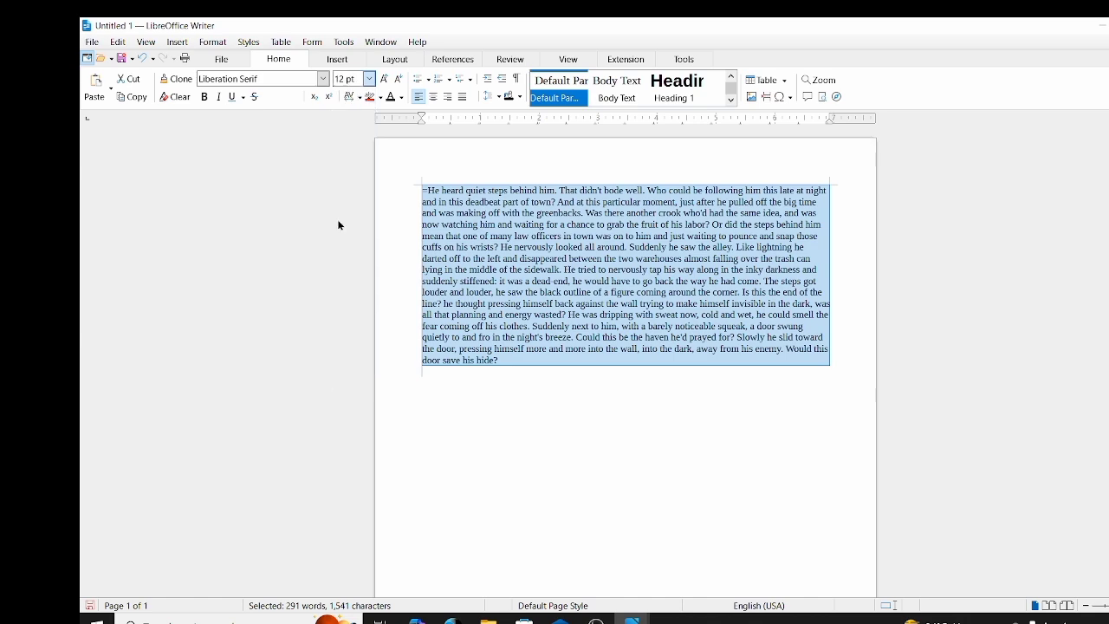
type("15")
key("Return")
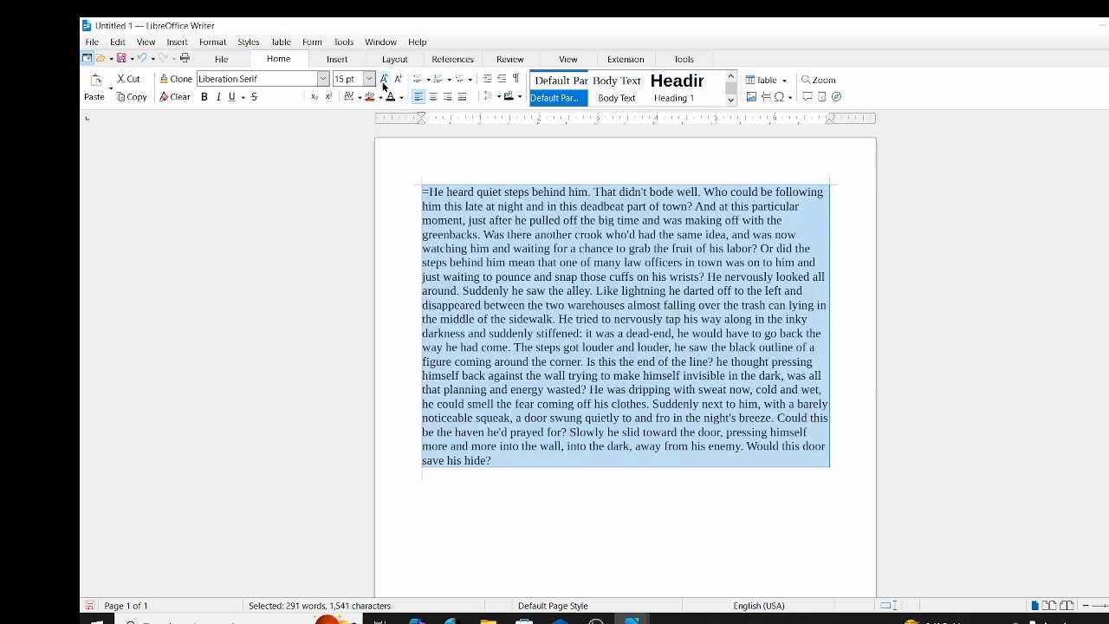
- Change the font of the selected text to Lucida Calligraphy
left_click(323, 79)
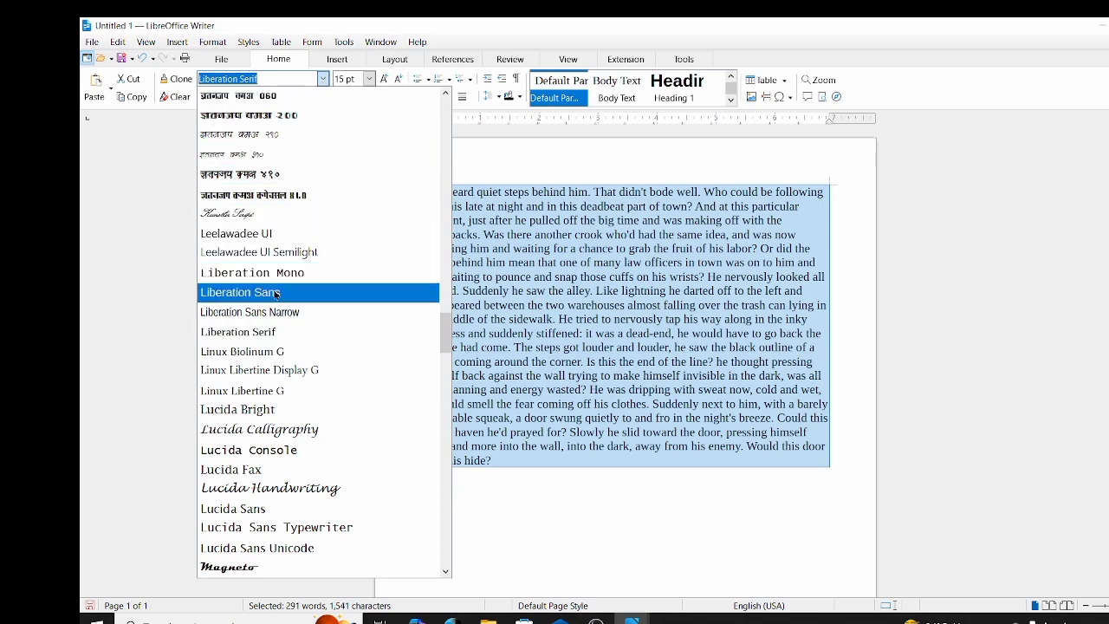
left_click(271, 429)
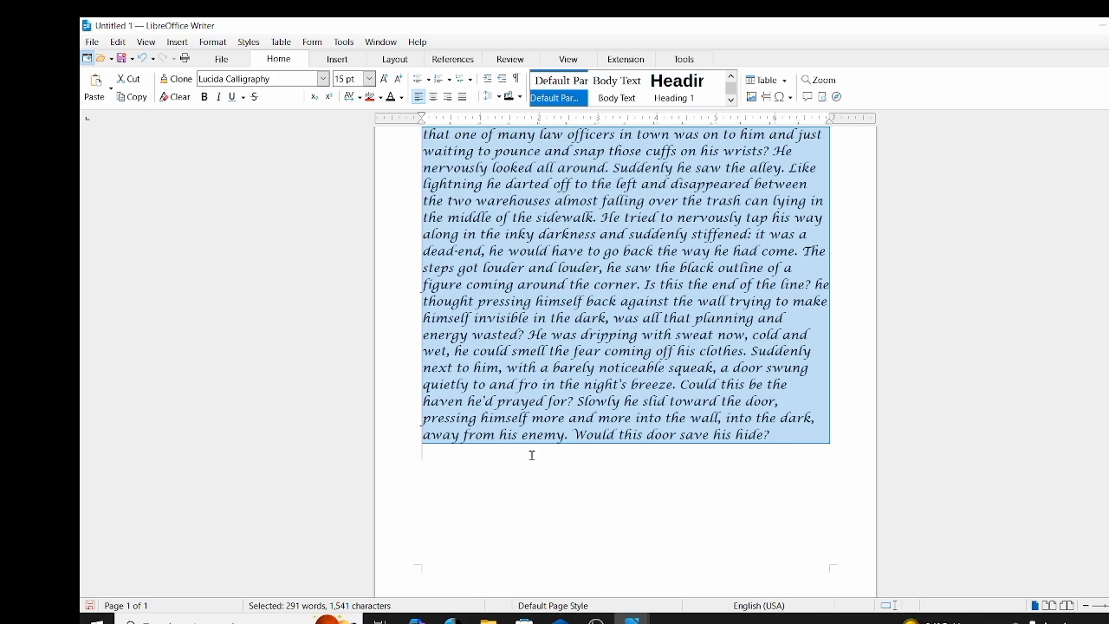
scroll(532, 455, "up", 5)
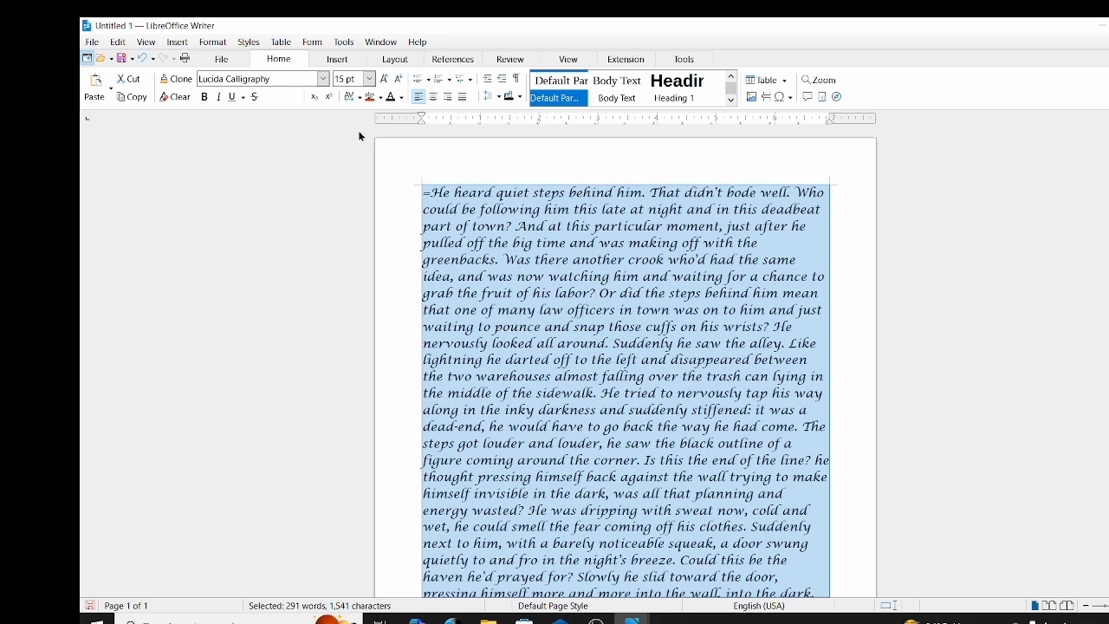
- Apply bold and italic formatting to all the selected text
left_click(204, 101)
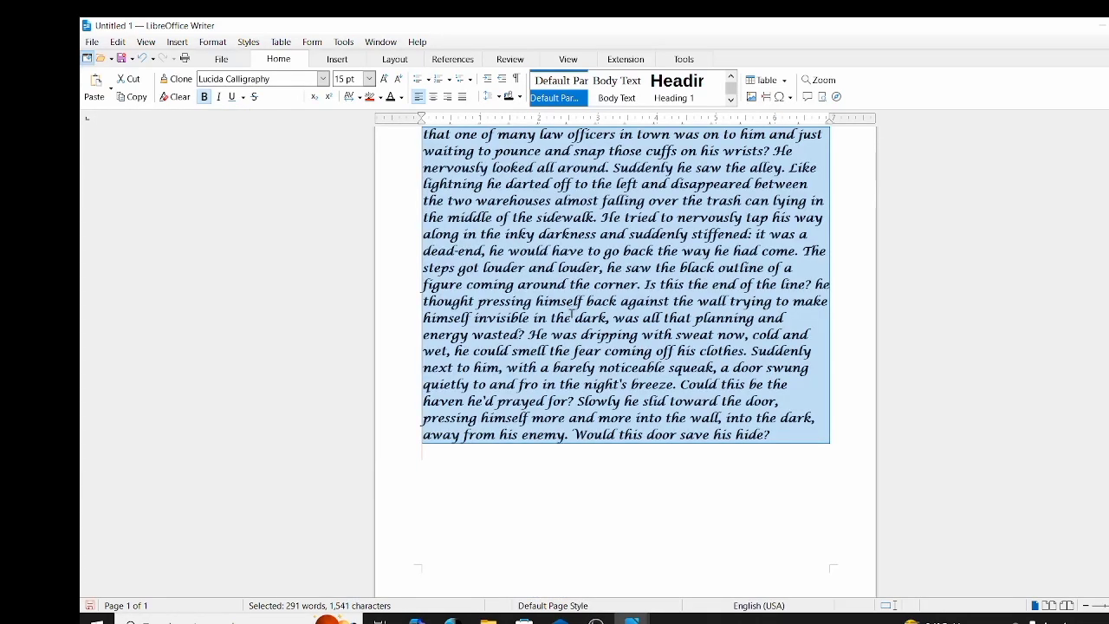
scroll(575, 313, "up", 1)
scroll(578, 314, "up", 3)
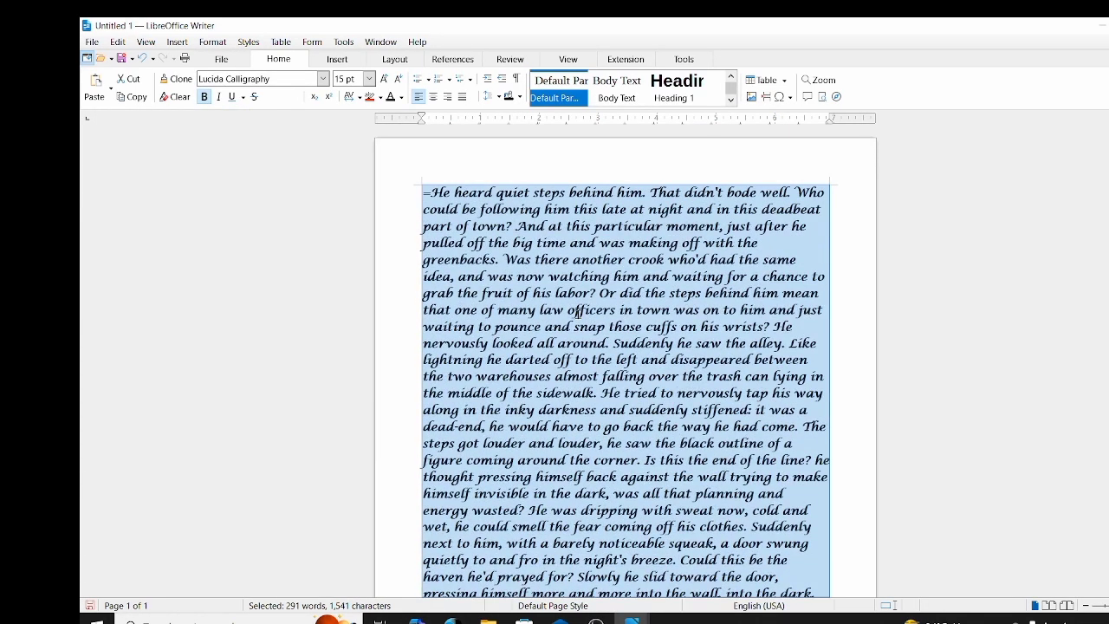
left_click(218, 98)
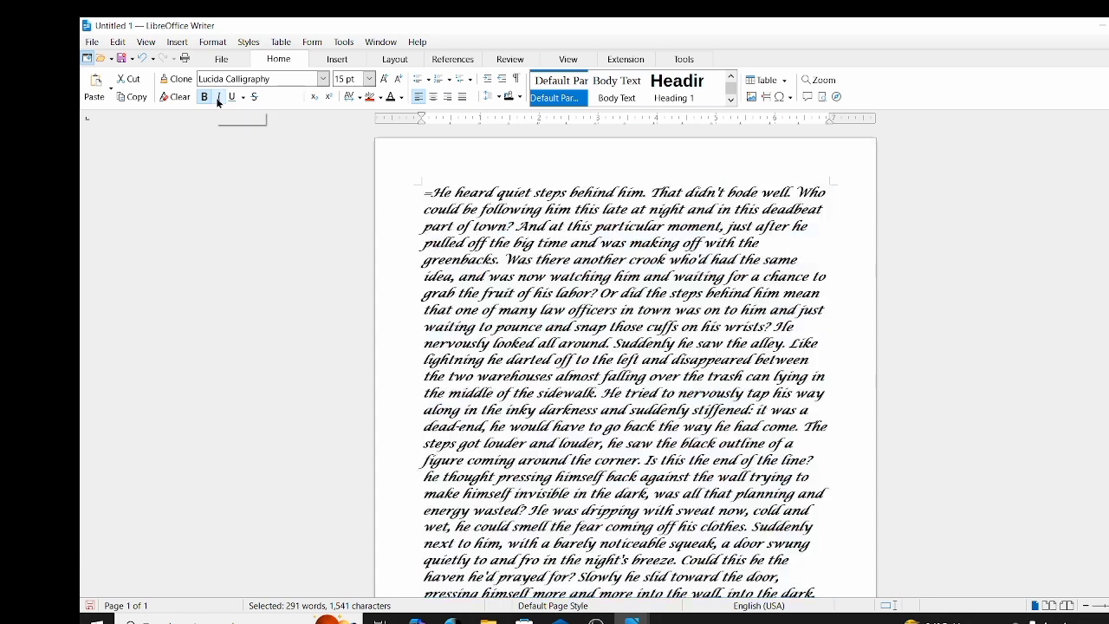
scroll(498, 272, "up", 2)
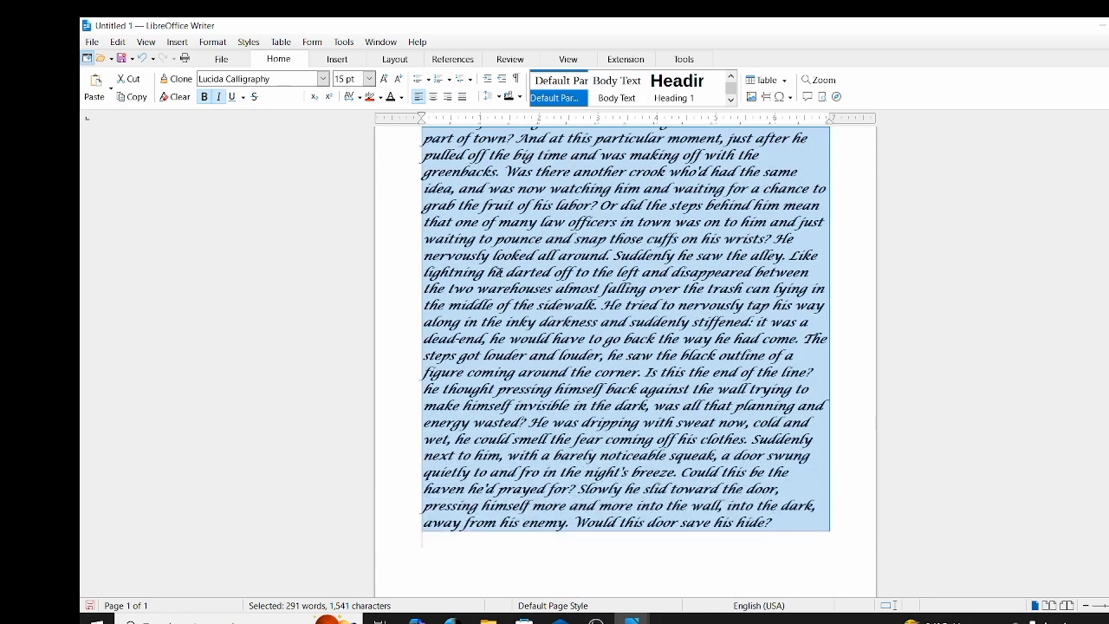
scroll(498, 272, "up", 2)
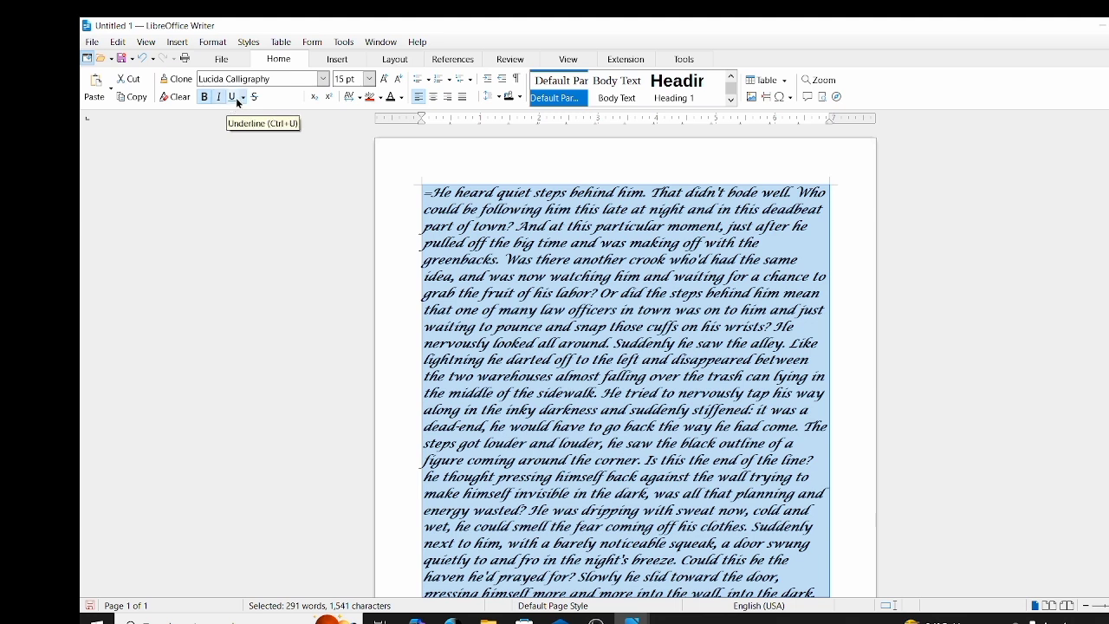
key("ctrl+i")
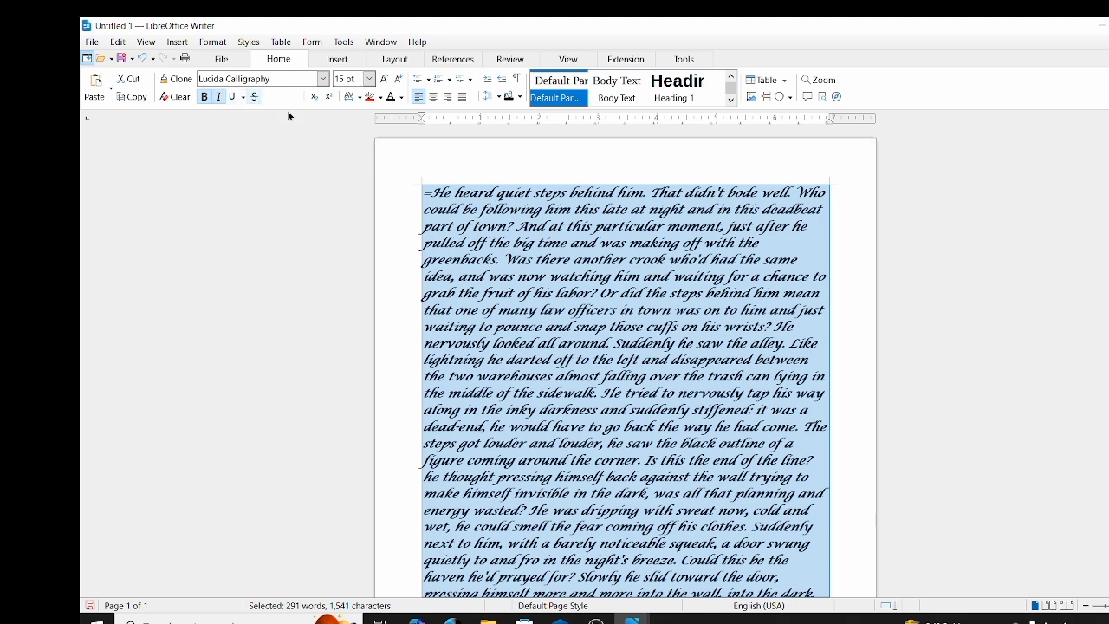
- Set the font color of the selected text to crimson from the standard palette
left_click(401, 98)
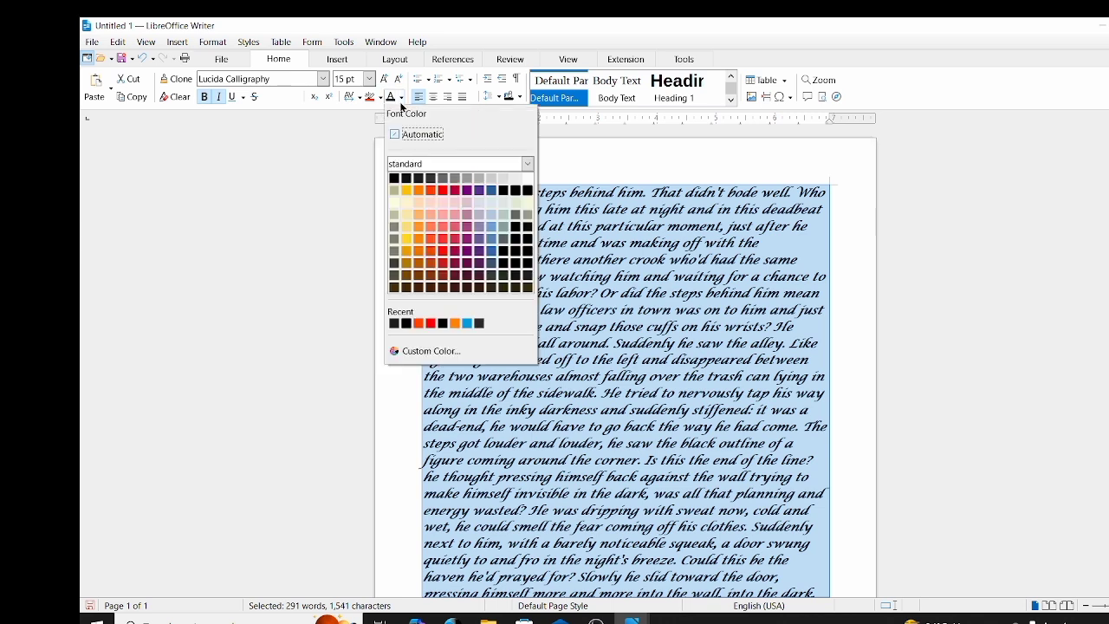
left_click(452, 195)
scroll(452, 195, "down", 3)
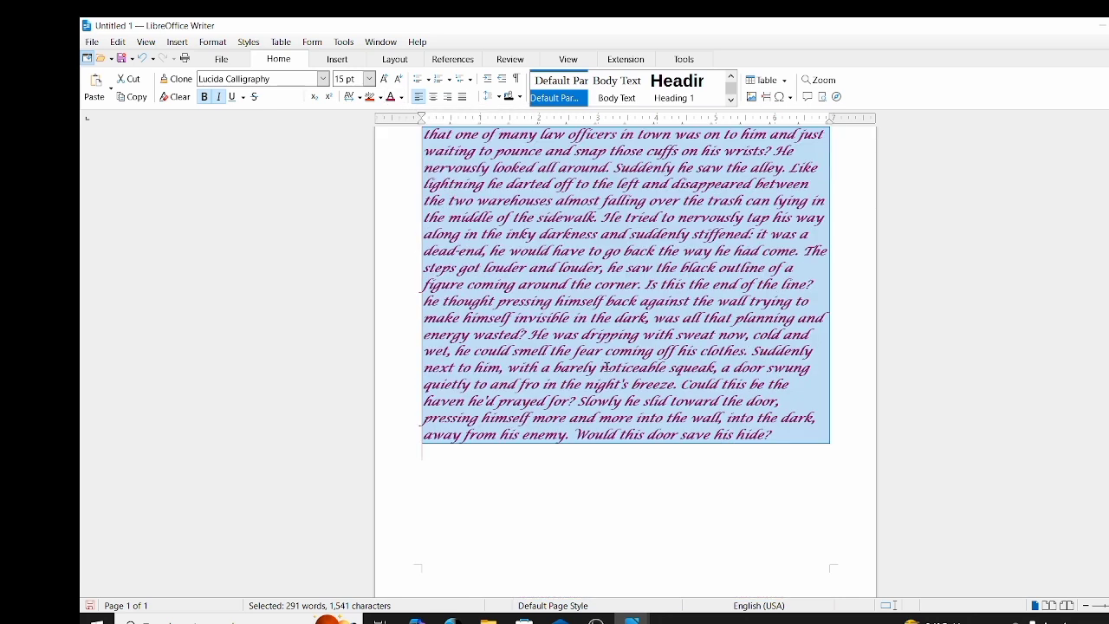
scroll(604, 368, "up", 3)
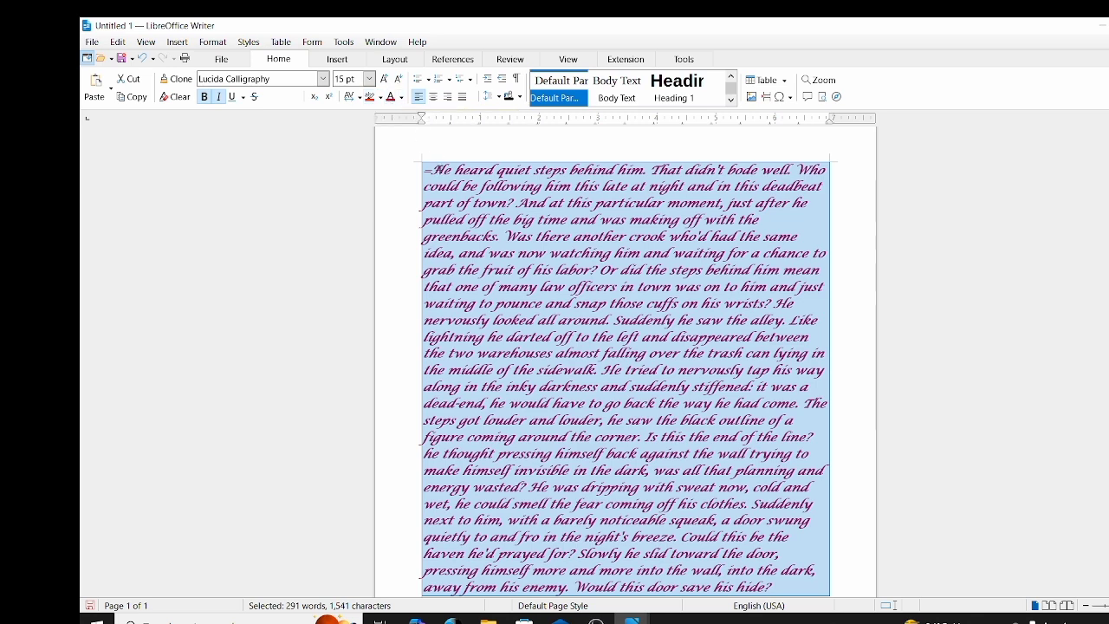
- Add a new line above the paragraph and enter "compuer" on it
left_click(424, 168)
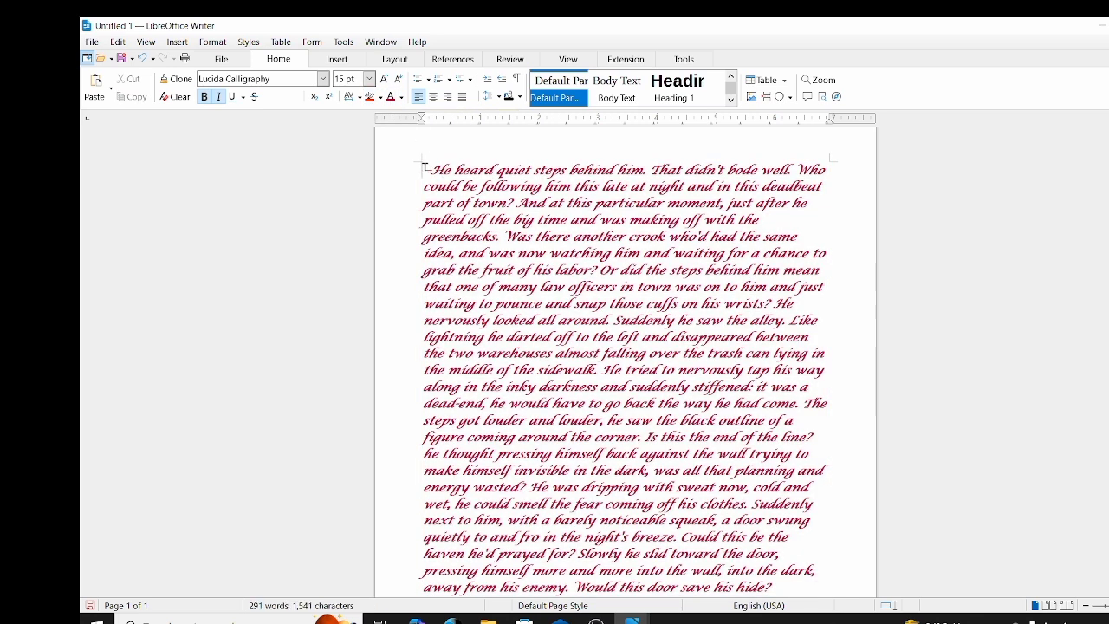
key("Return")
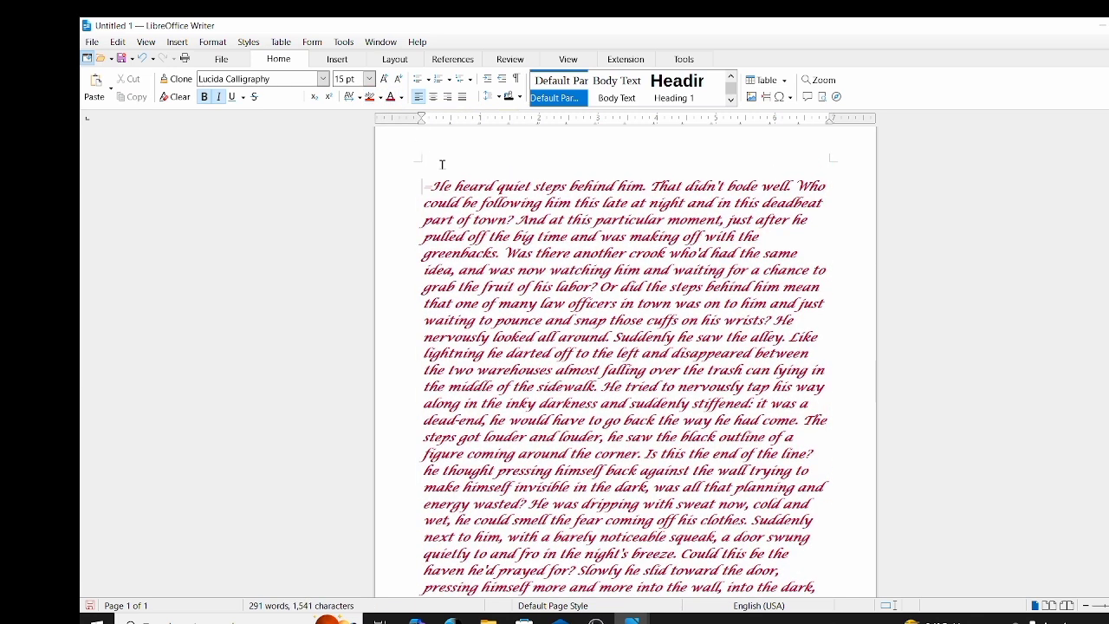
mouse_move(476, 167)
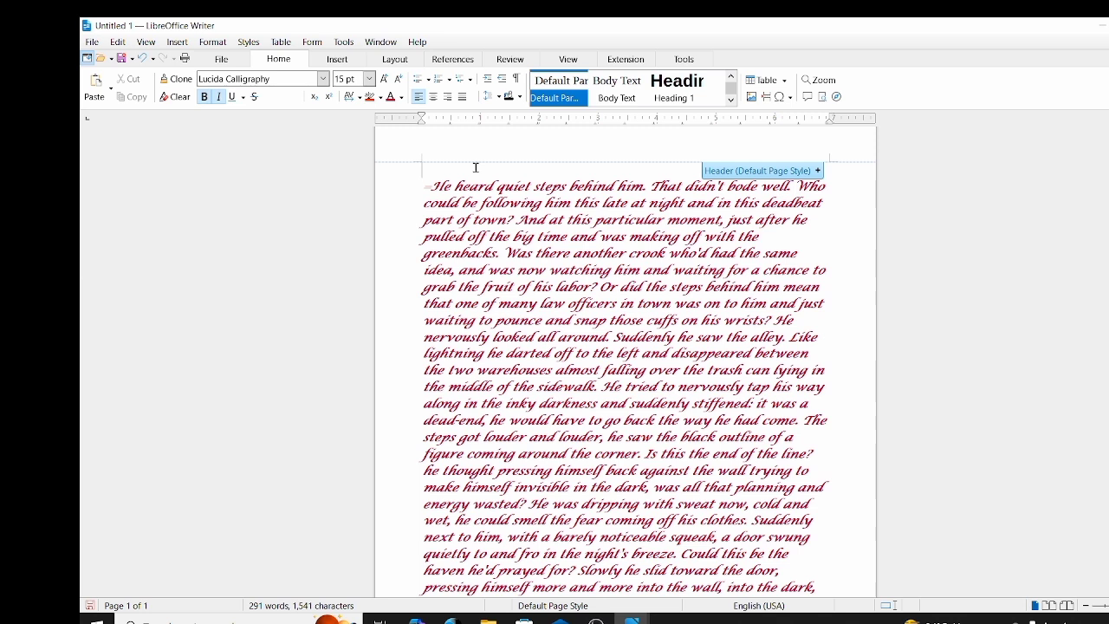
type("compu")
type("ter")
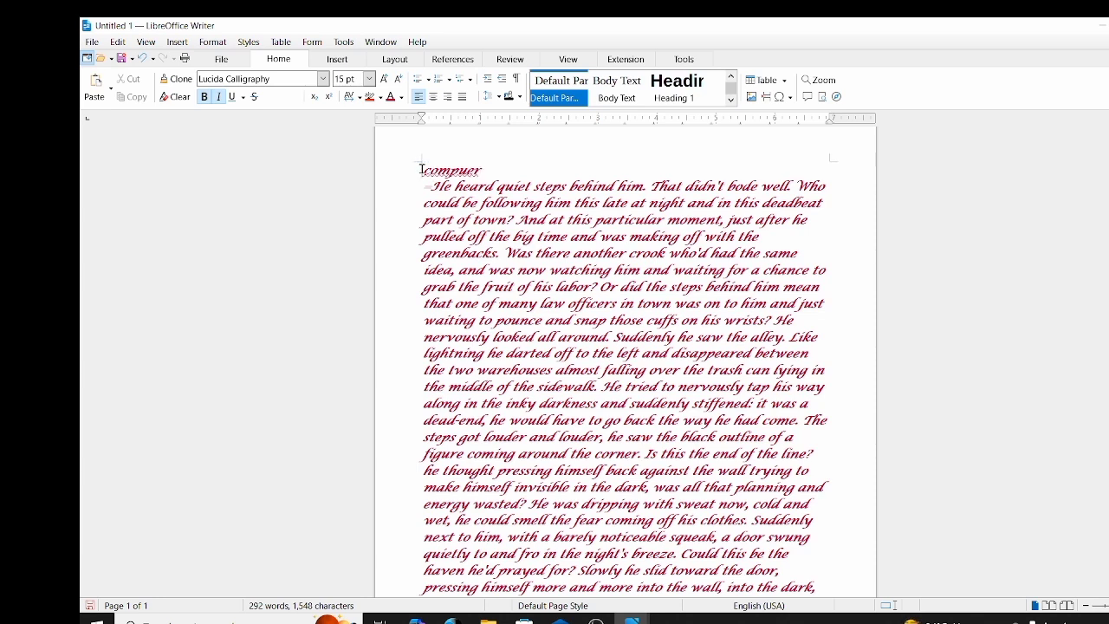
- Set the font color of the word "compuer" on the first line to a black shade from the standard palette
left_click_drag(421, 170, 501, 175)
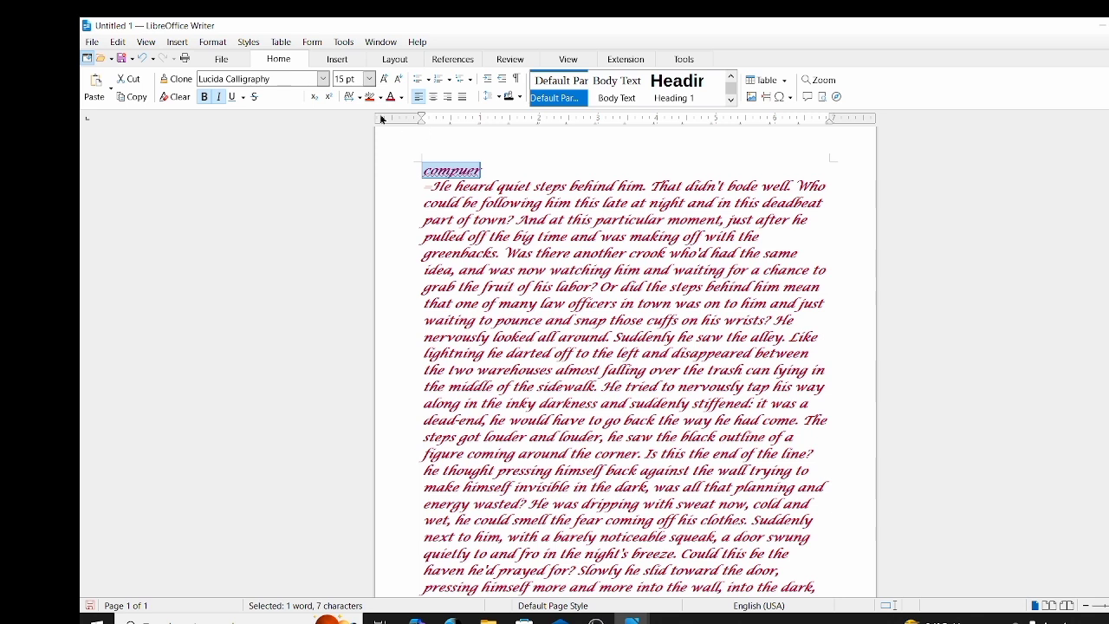
left_click(401, 98)
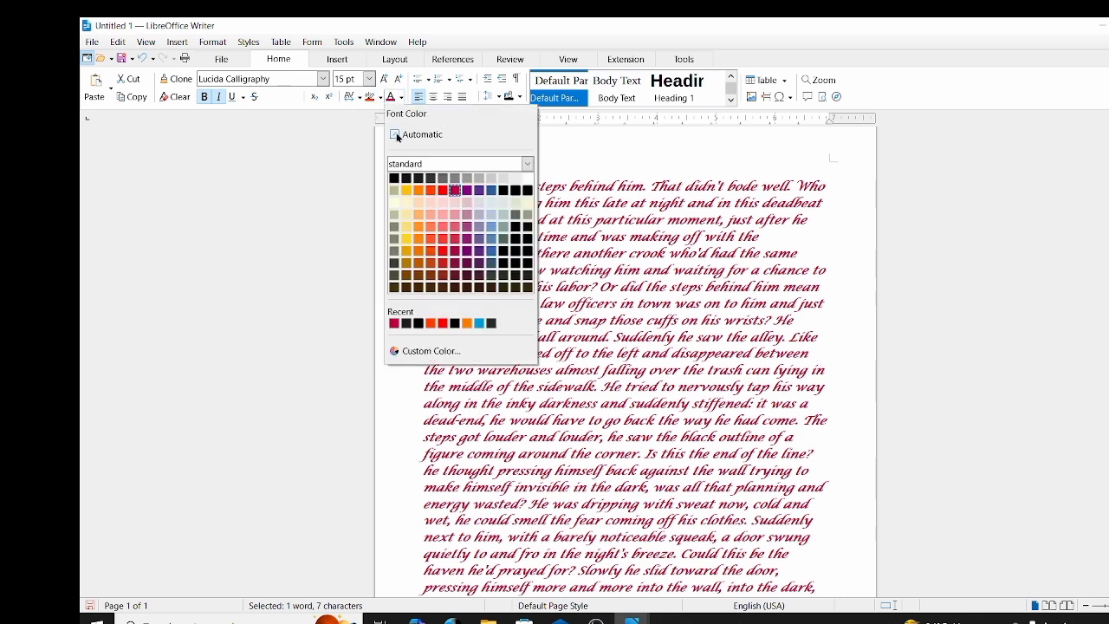
left_click(406, 163)
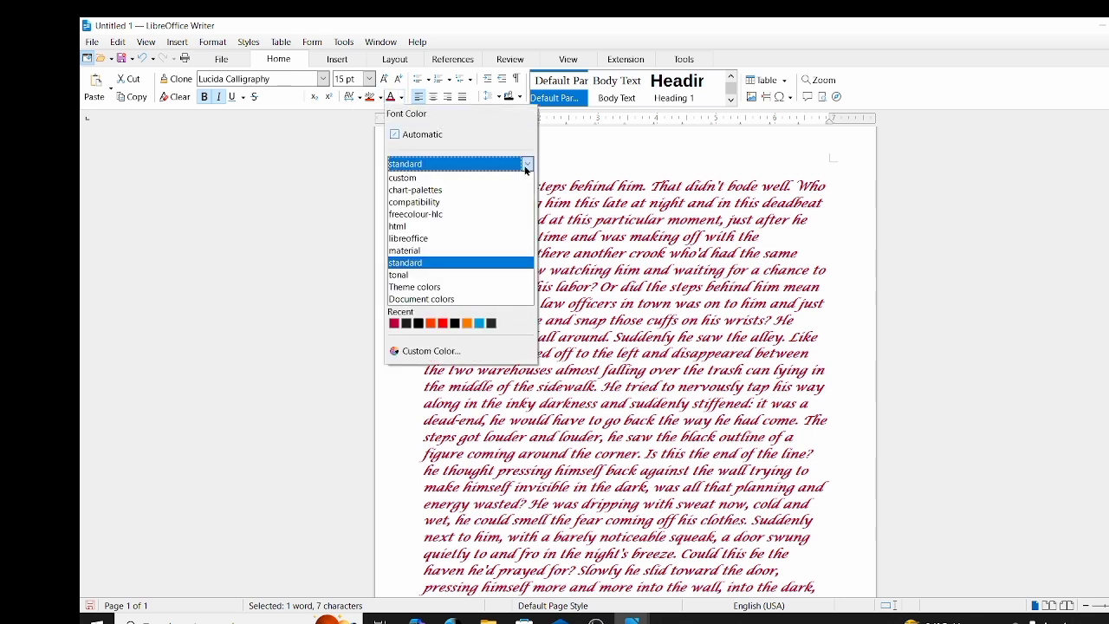
left_click(552, 163)
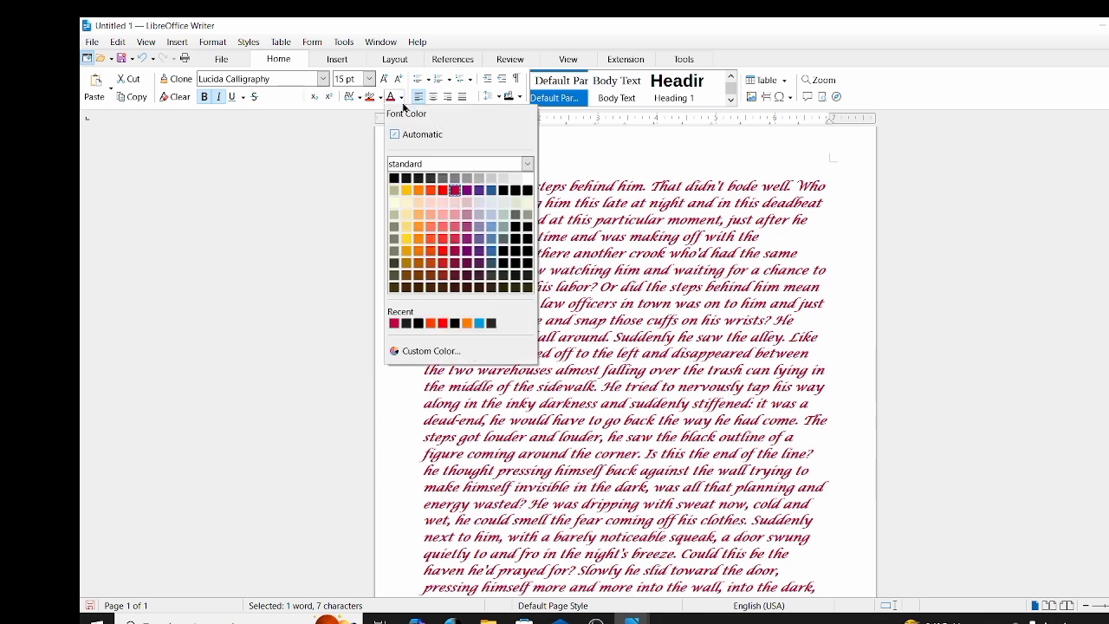
left_click(406, 178)
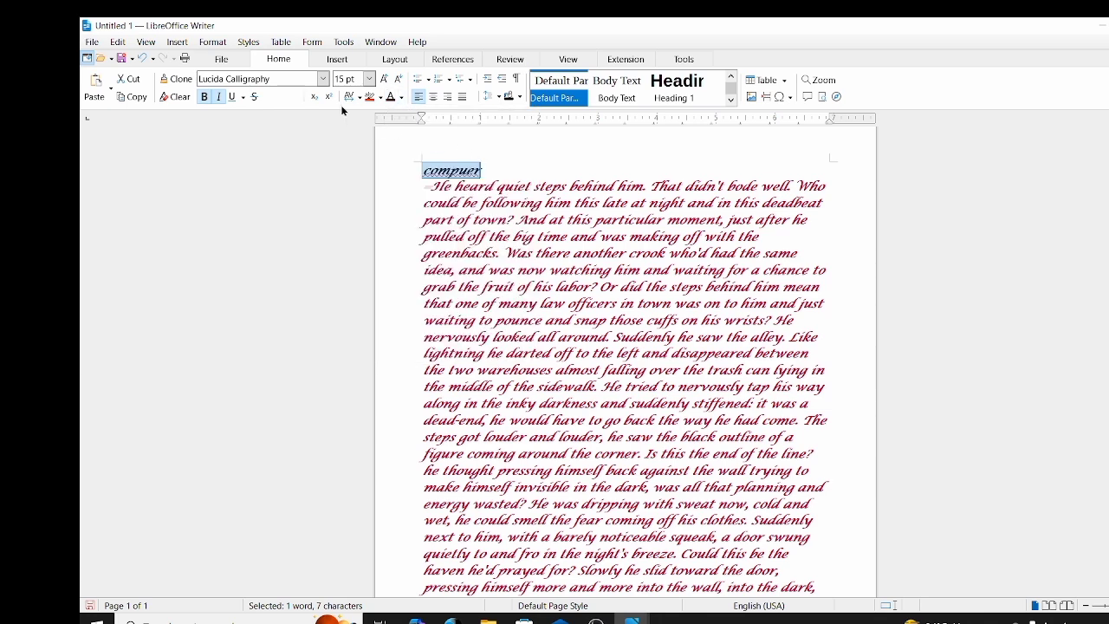
- Change the font of "compuer" to Algerian and highlight the word in yellow from the standard palette
left_click(322, 79)
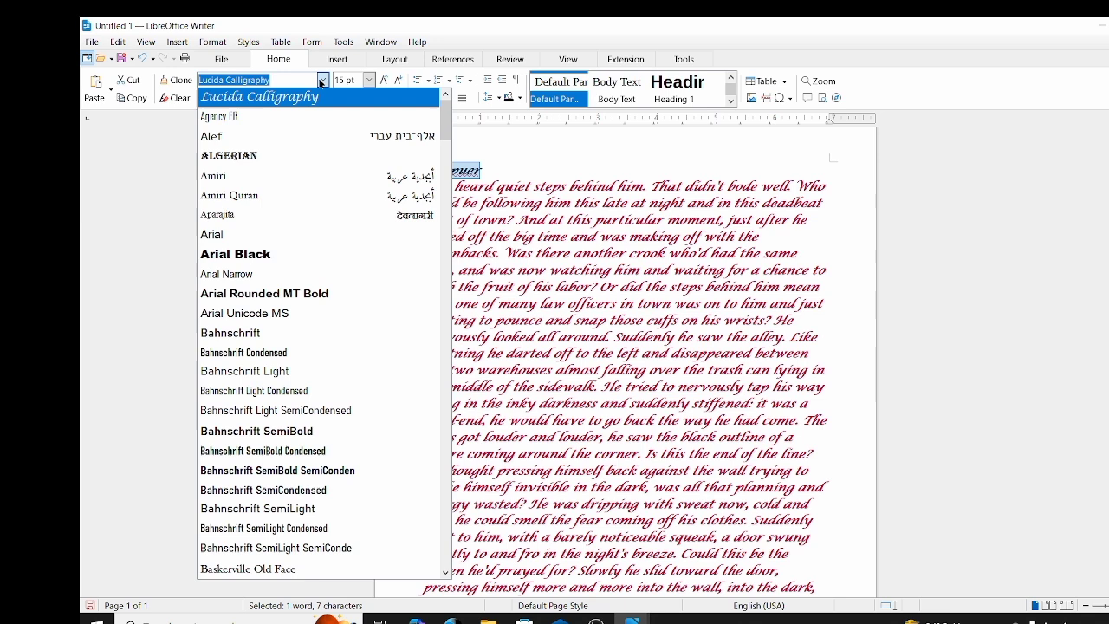
left_click(288, 164)
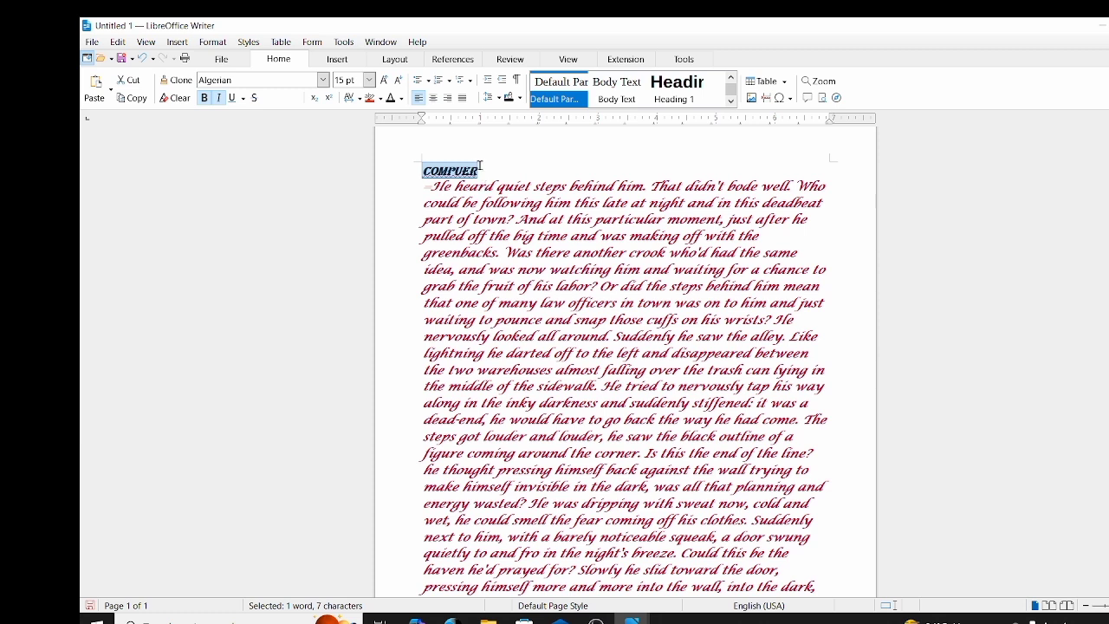
left_click(380, 100)
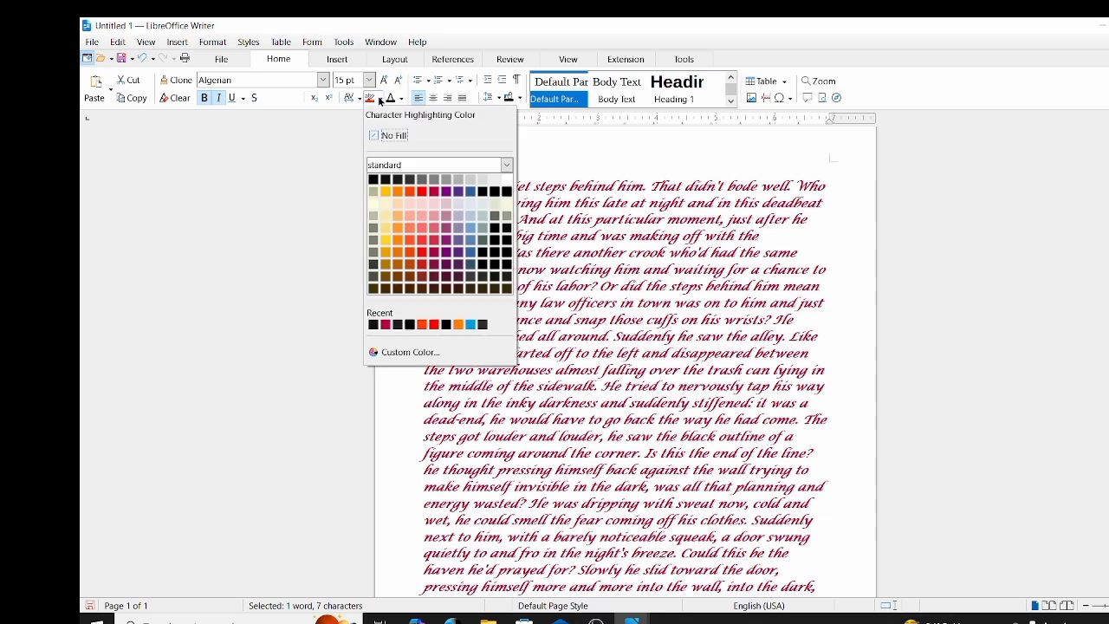
left_click(374, 190)
left_click(485, 170)
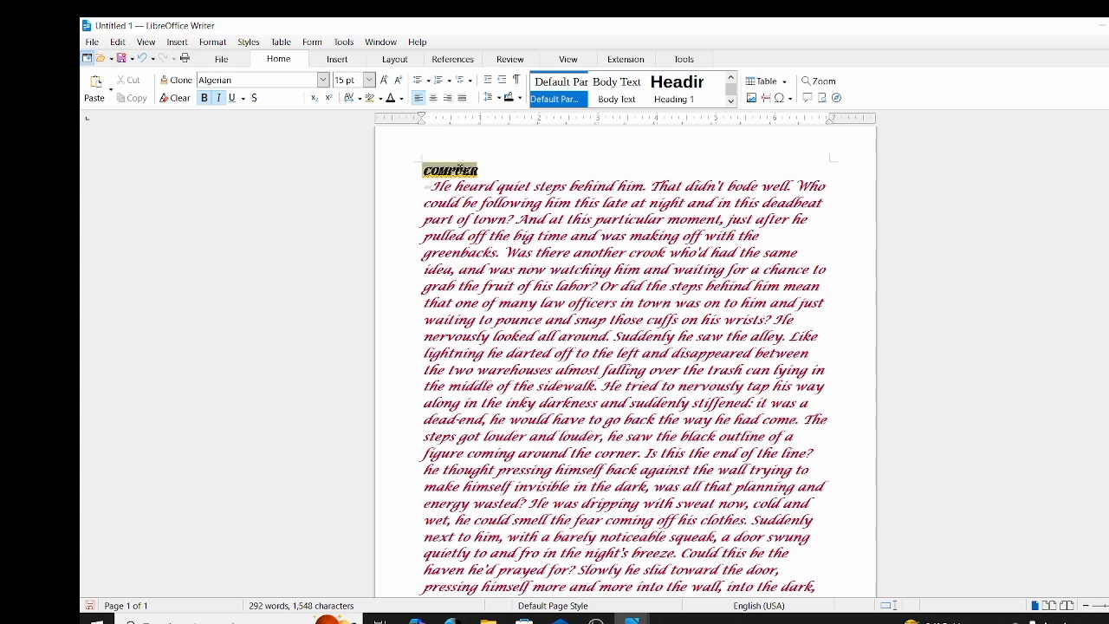
- Center the "compuer" line on the page, and switch its alignment to right
left_click_drag(425, 166, 478, 171)
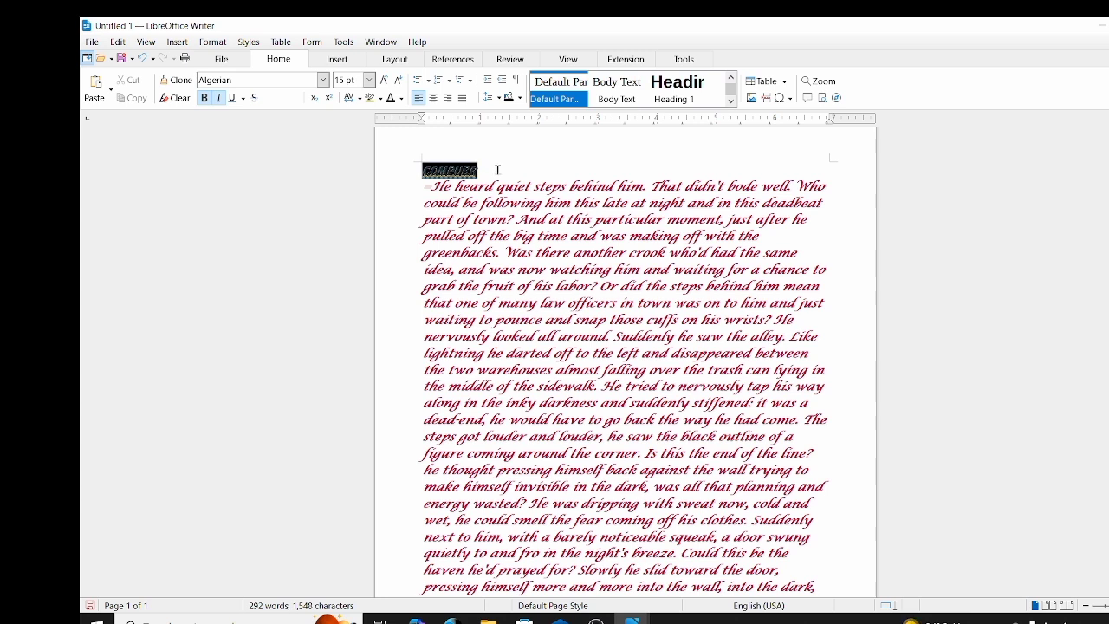
left_click(433, 99)
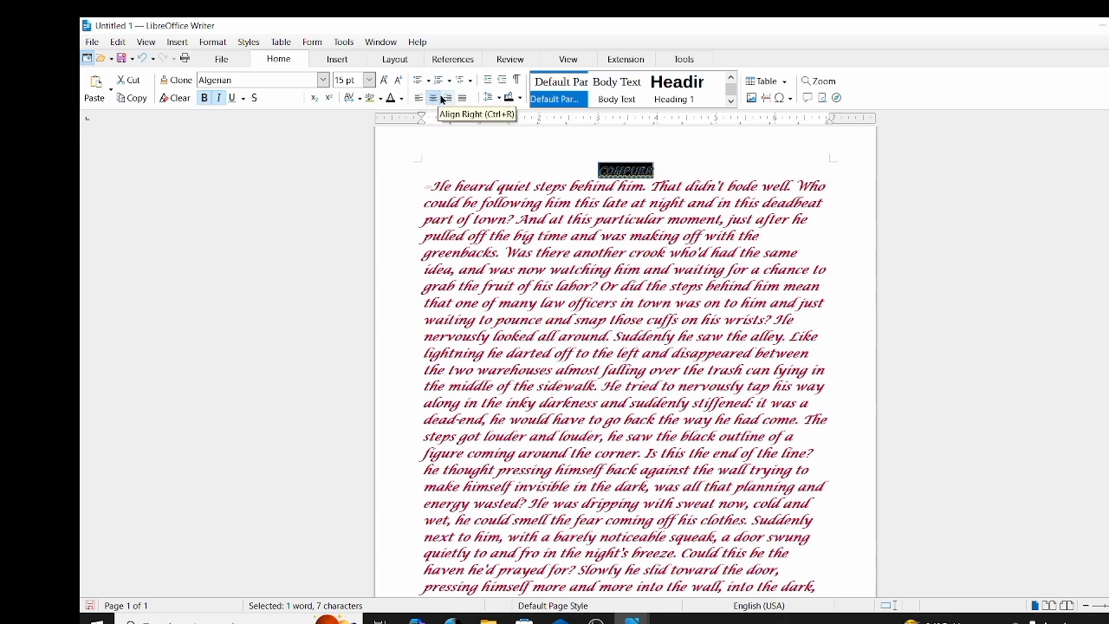
left_click(444, 98)
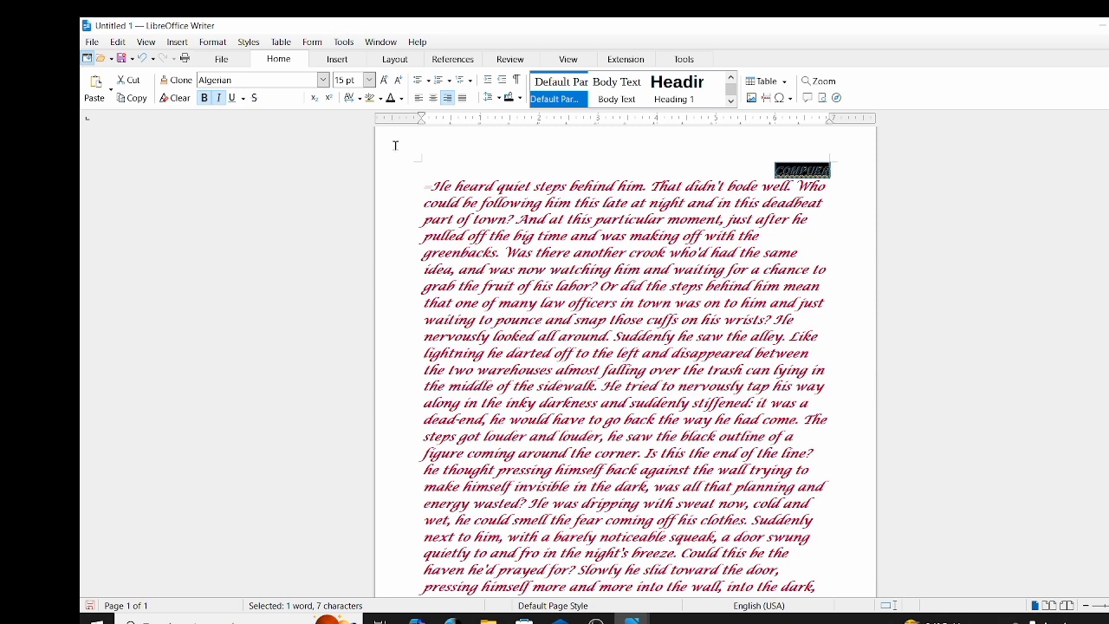
- Justify all the text in the document, including the "compuer" line
left_click(422, 185)
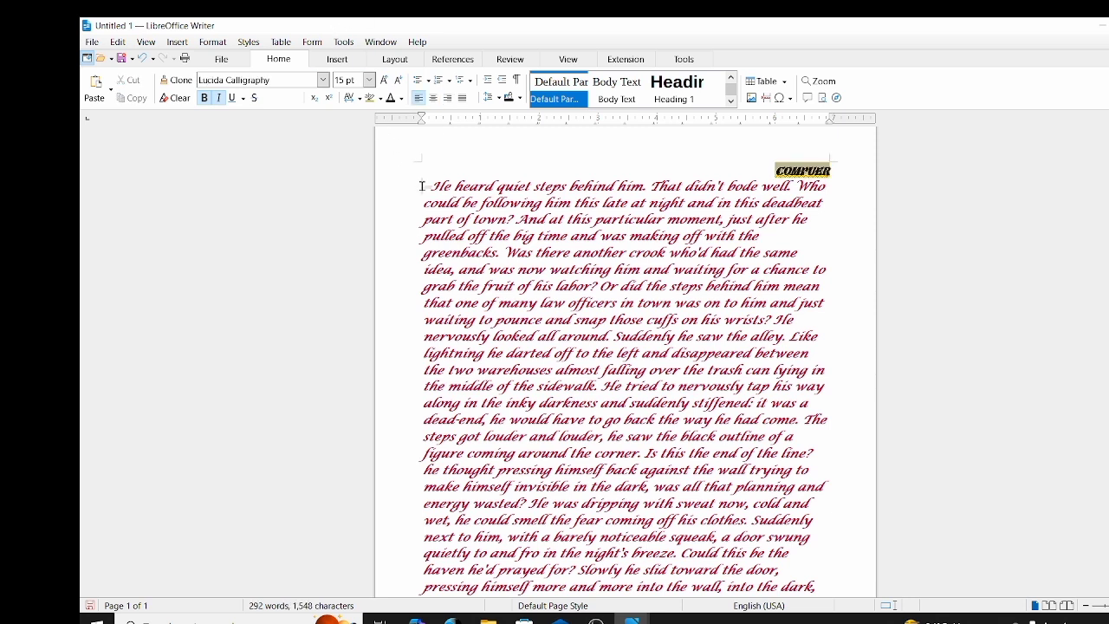
key("ctrl+a")
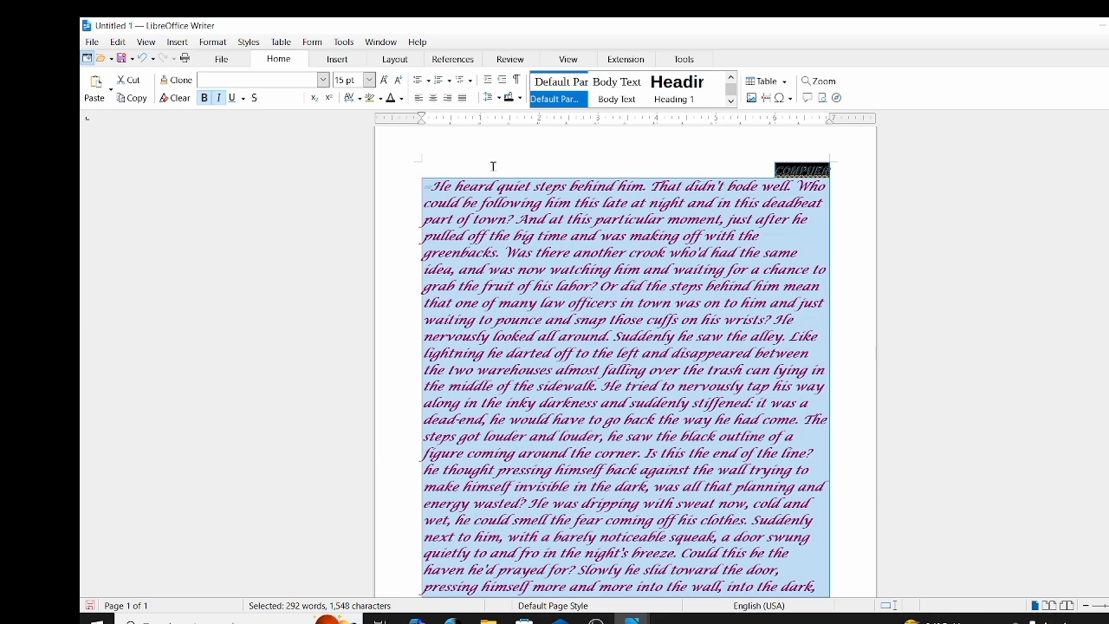
left_click(461, 98)
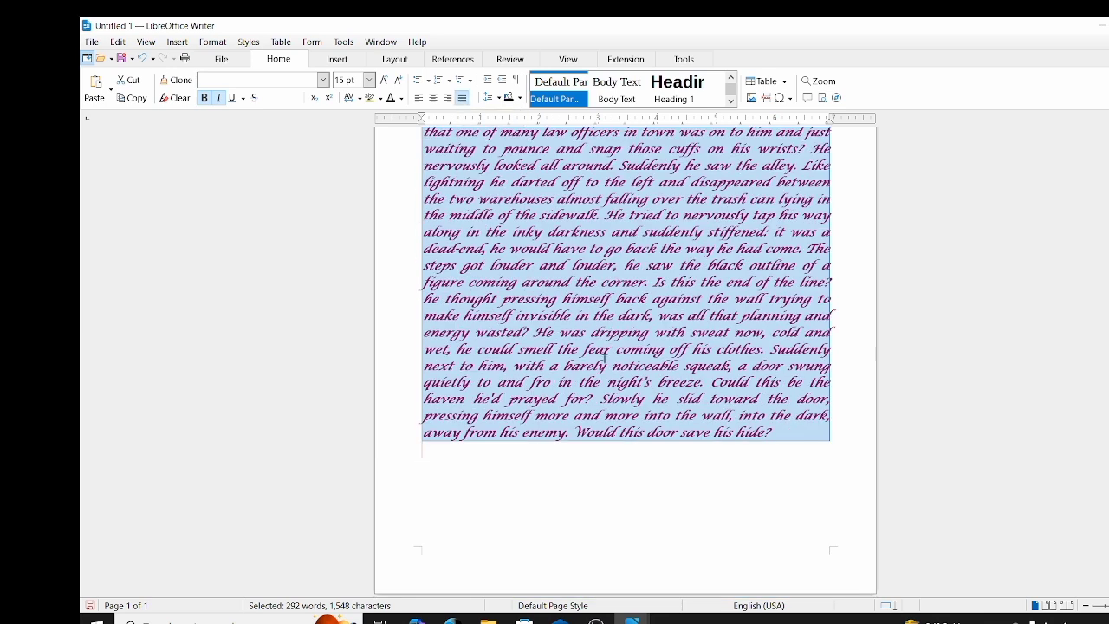
scroll(606, 361, "up", 5)
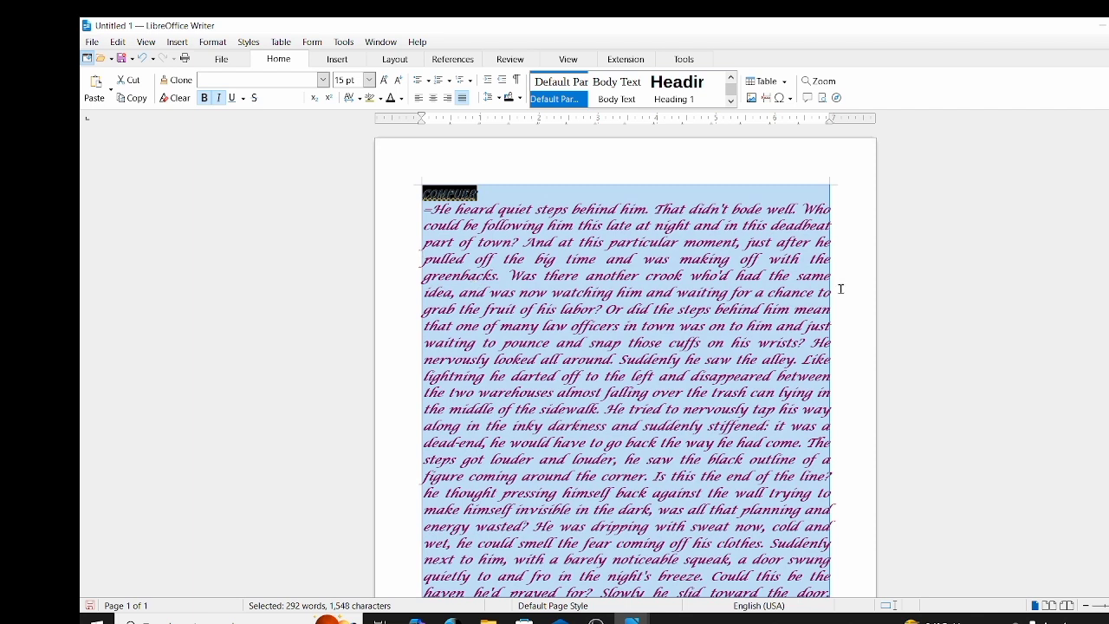
left_click(695, 310)
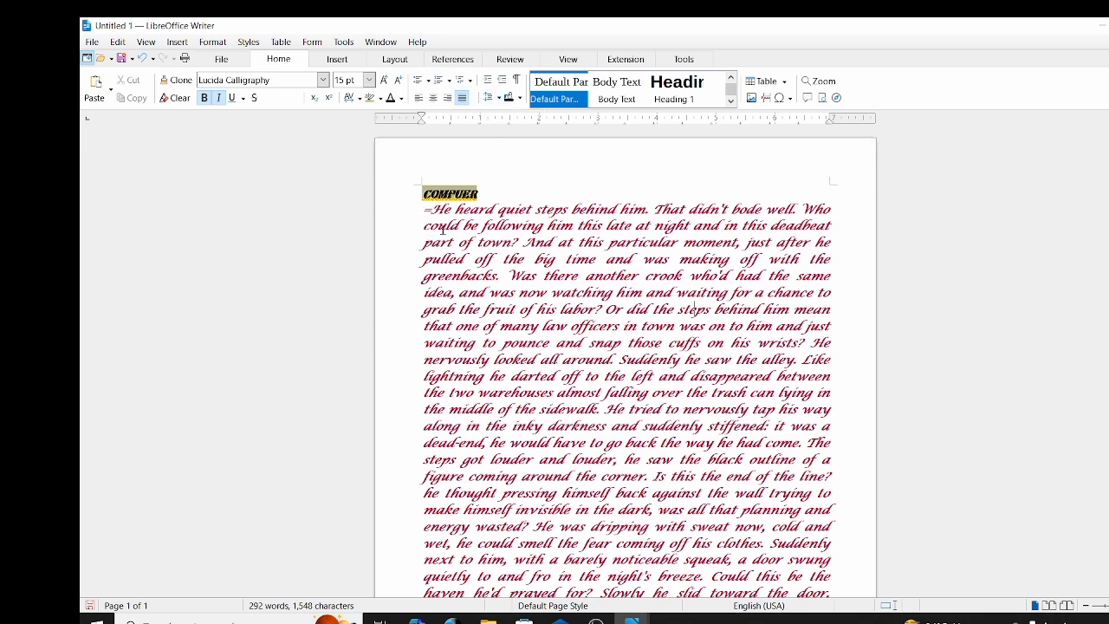
- Set the line spacing of the whole document to 1.15, and increase it to 1.5
key("ctrl+a")
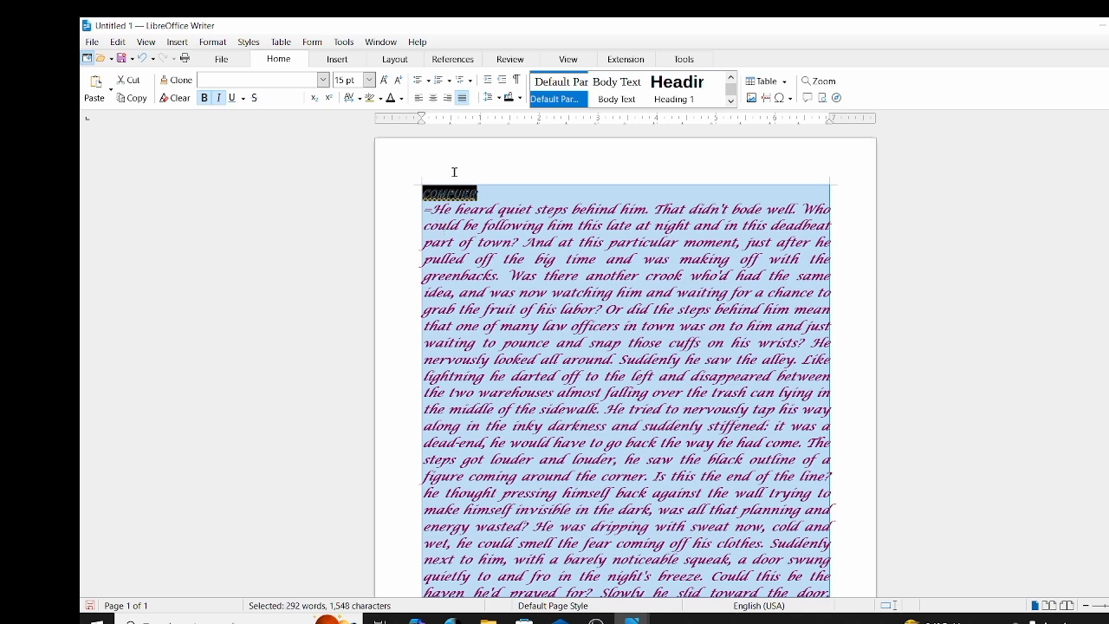
left_click(497, 98)
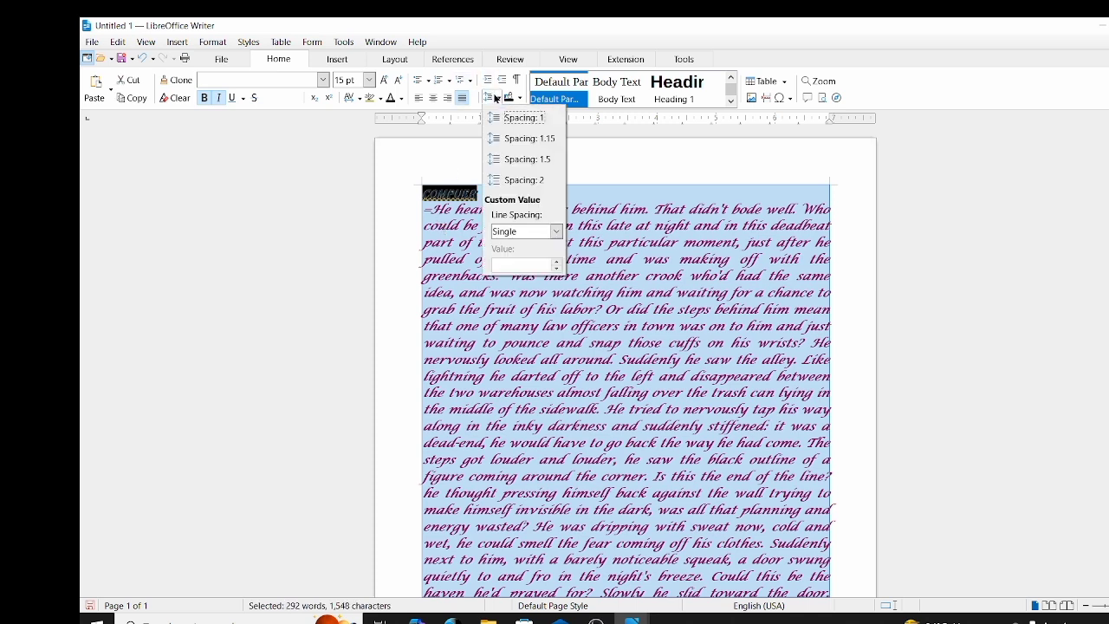
left_click(516, 139)
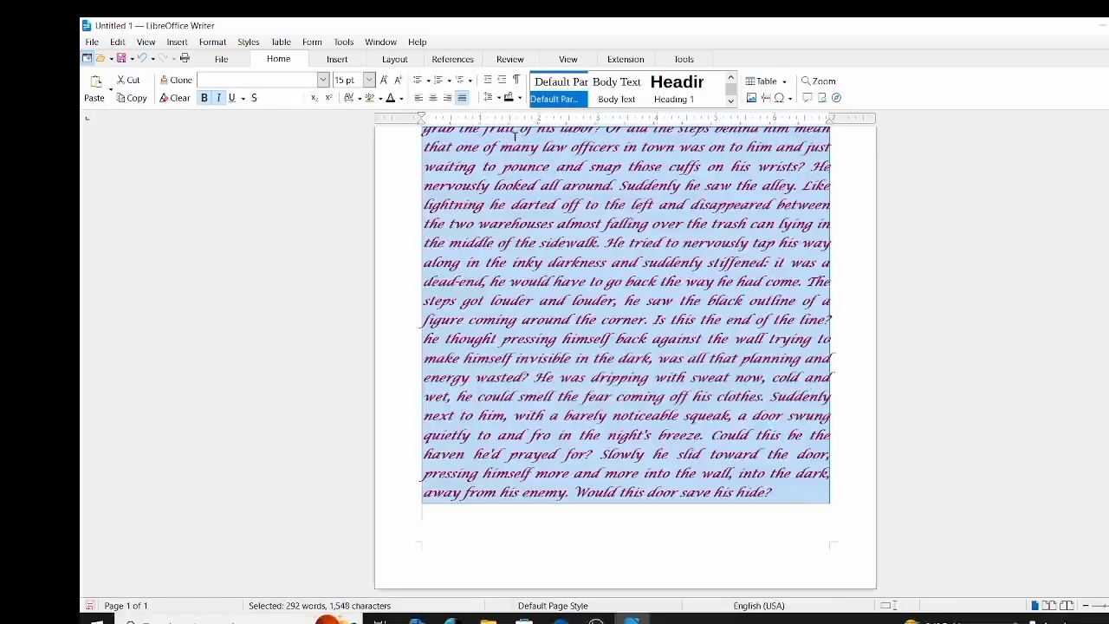
left_click(497, 98)
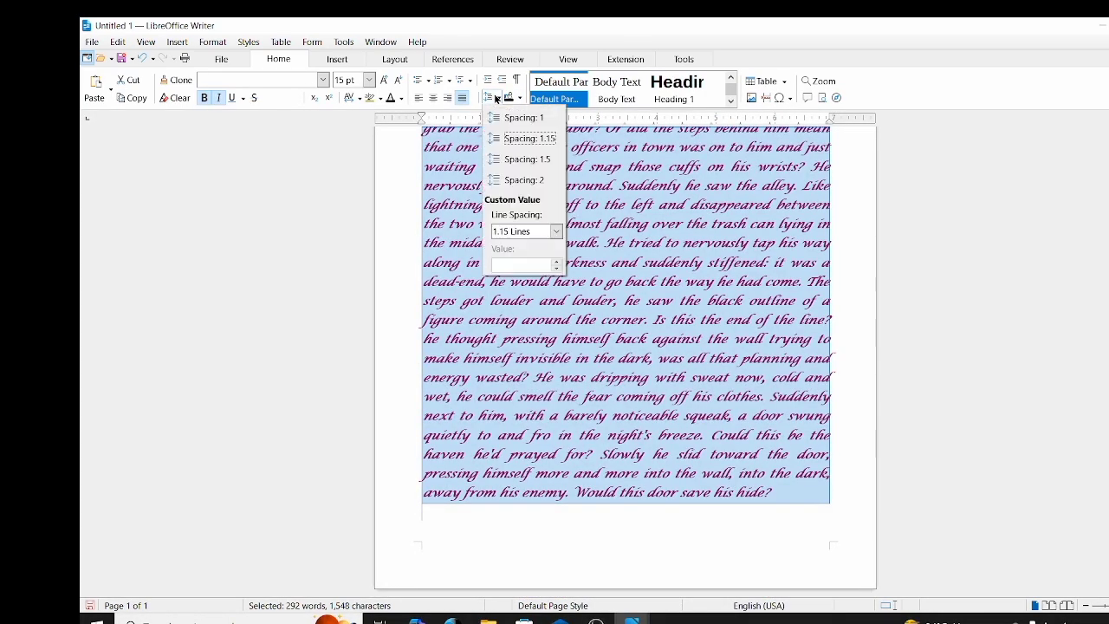
left_click(511, 158)
scroll(520, 234, "up", 5)
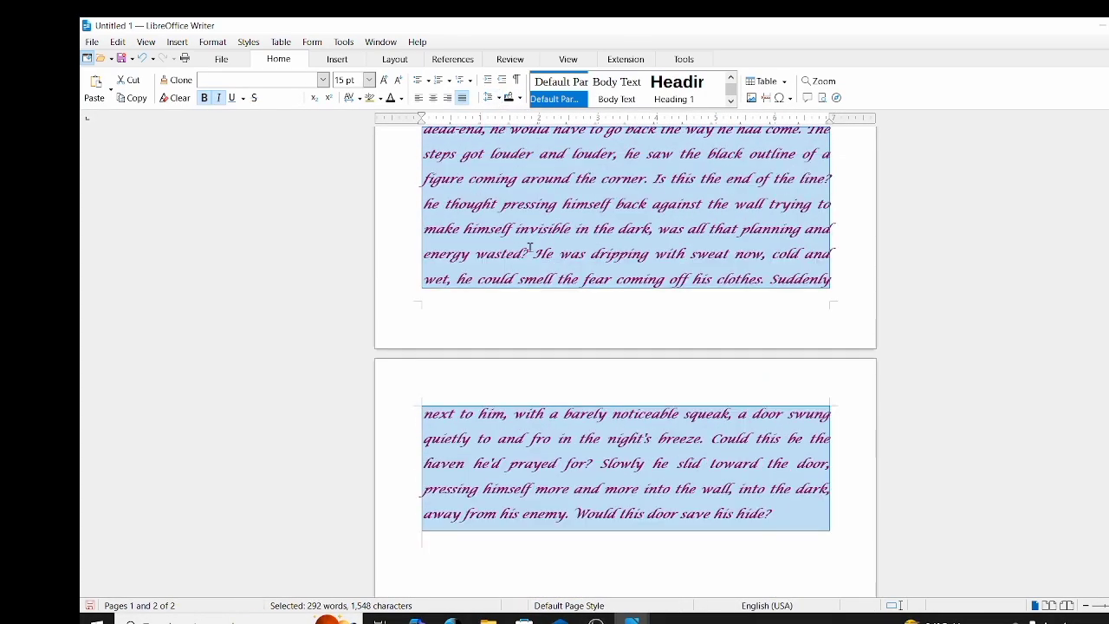
scroll(530, 247, "up", 6)
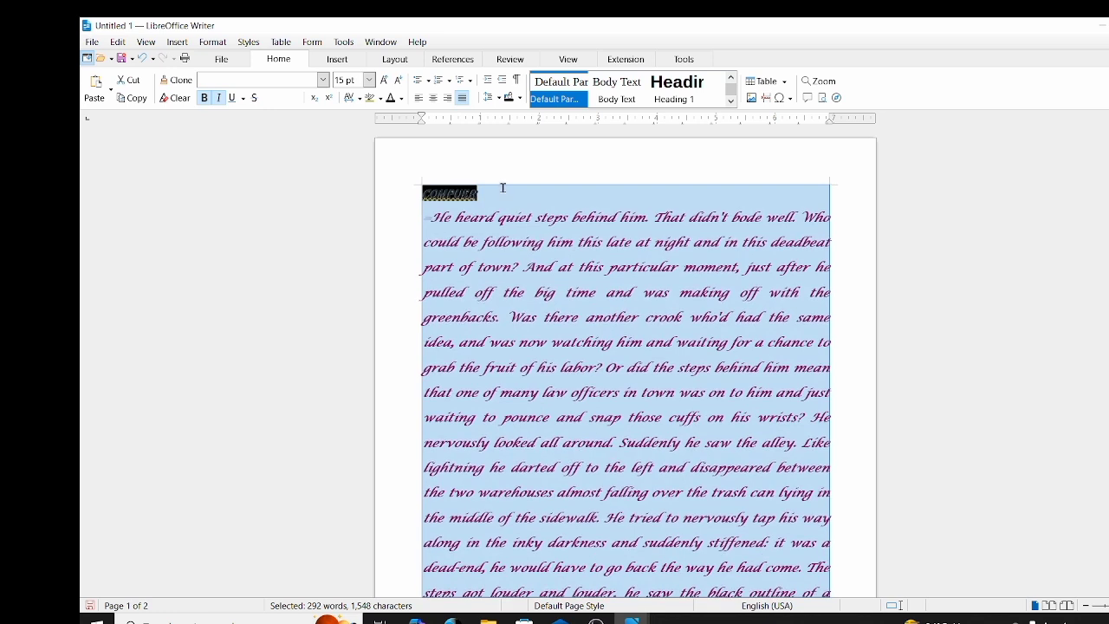
left_click(499, 184)
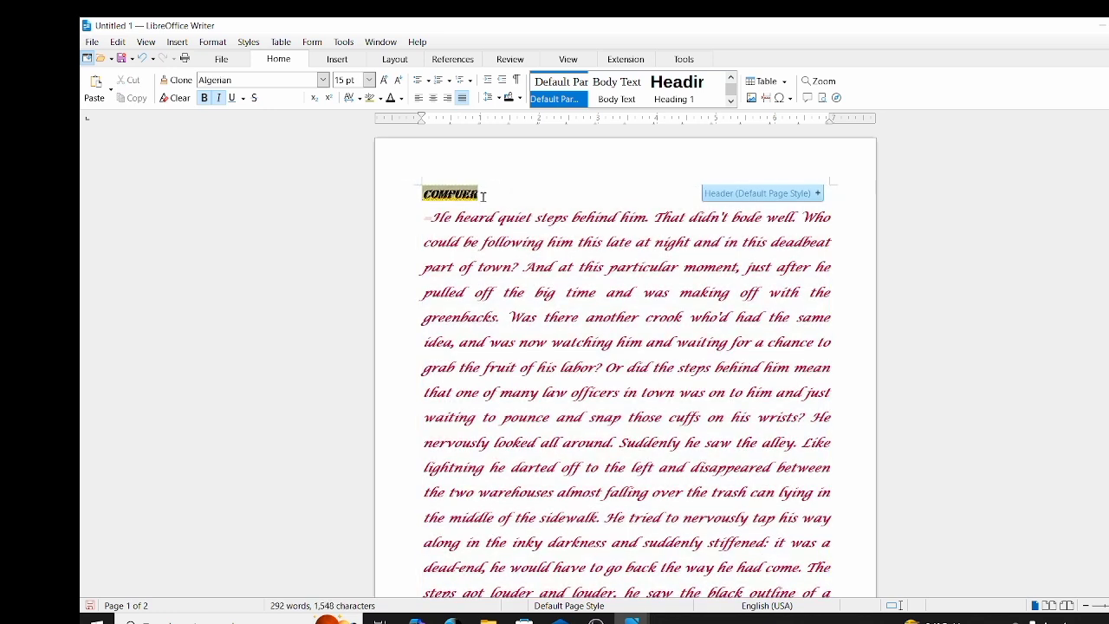
- Apply Very Tight character spacing to the word "compuer", and change it to Tight
left_click_drag(479, 194, 421, 193)
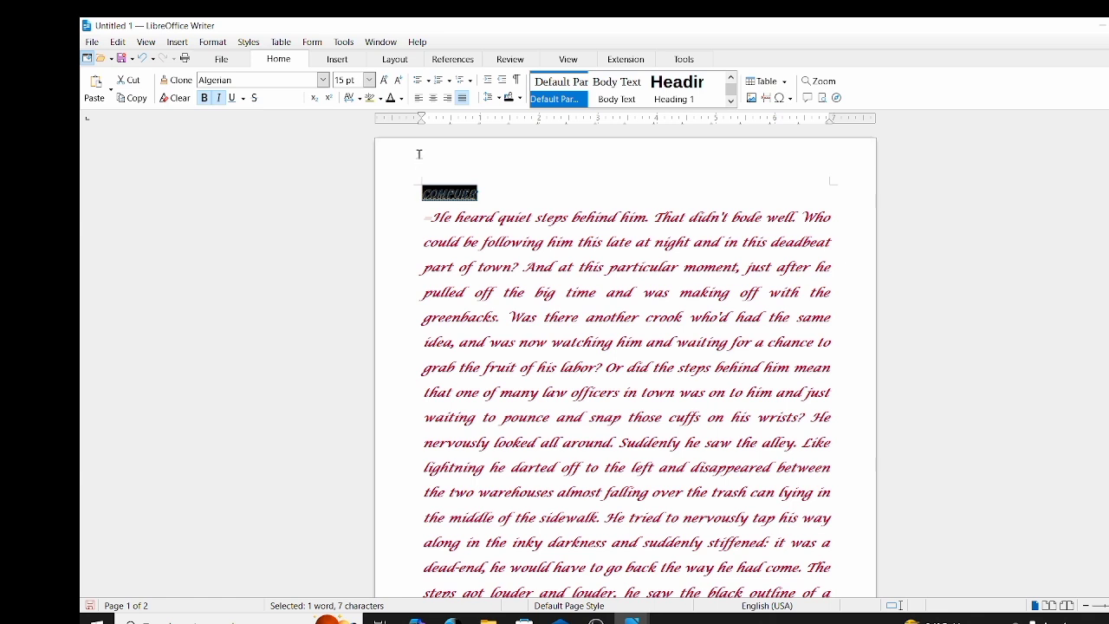
left_click(359, 102)
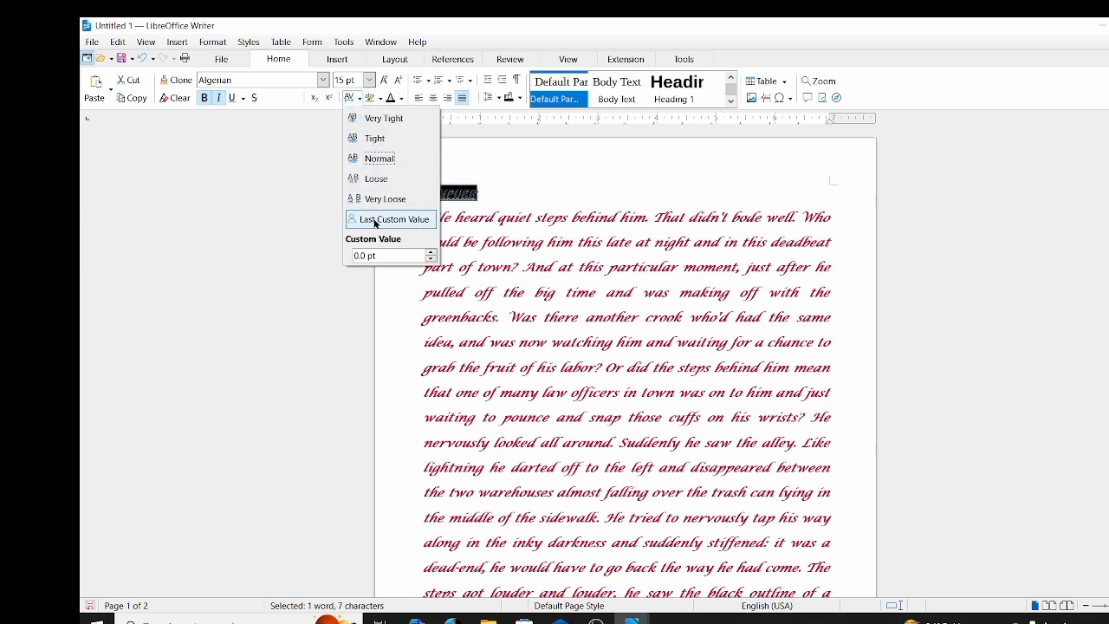
left_click(381, 121)
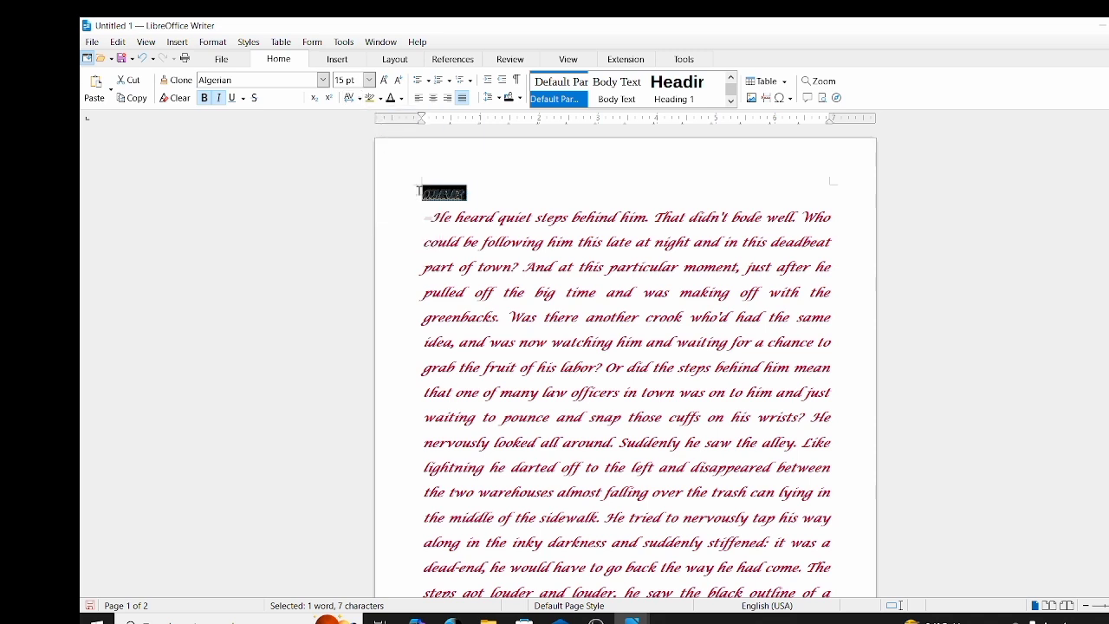
left_click(361, 98)
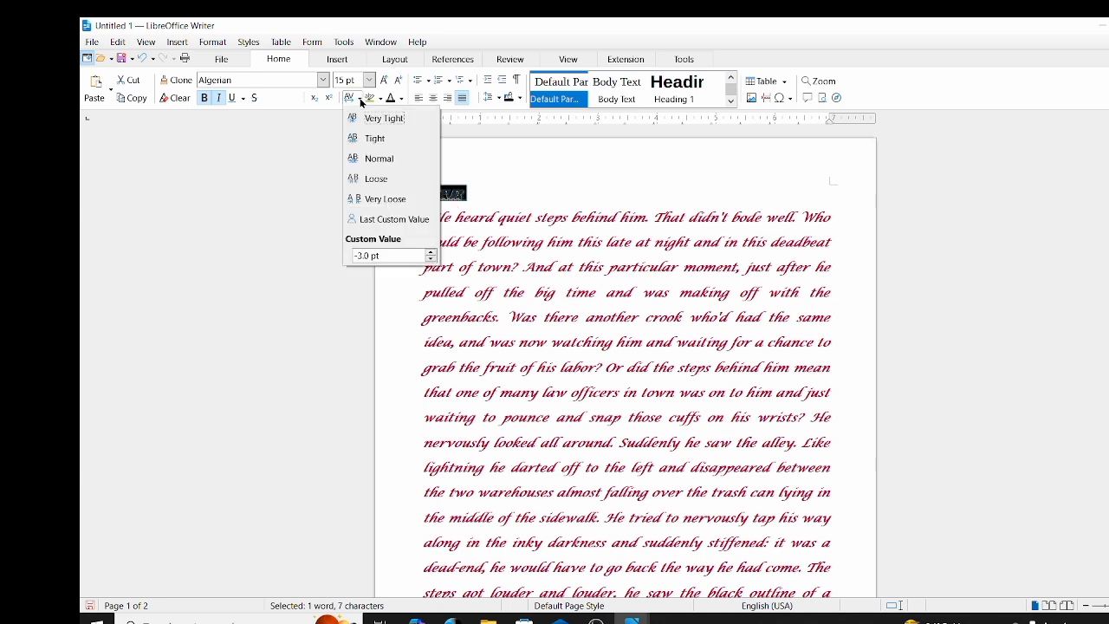
left_click(372, 140)
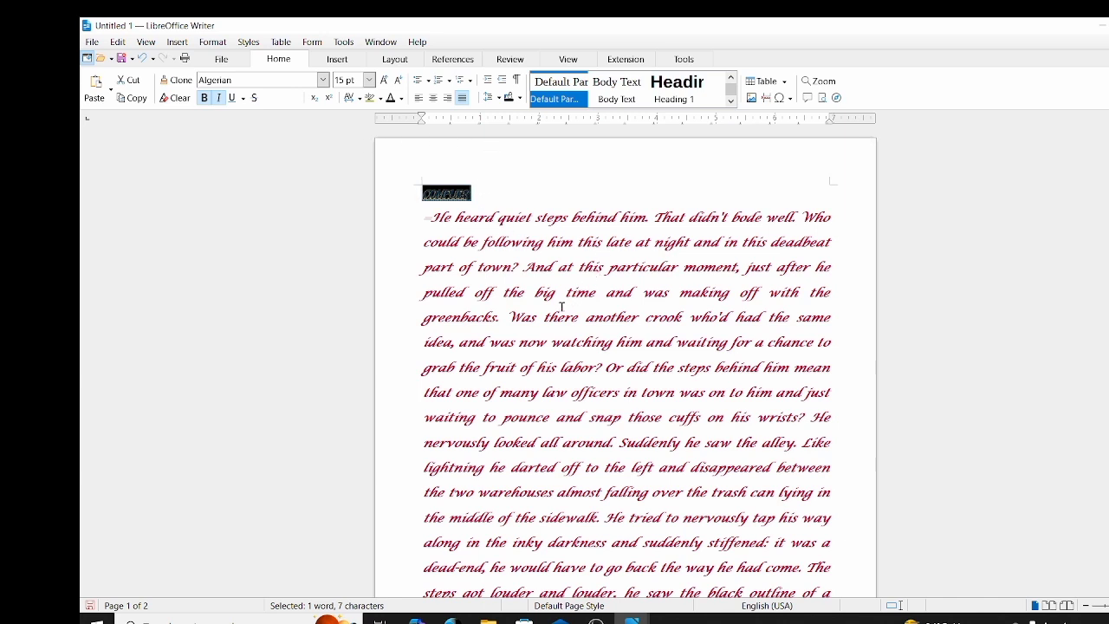
left_click(482, 196)
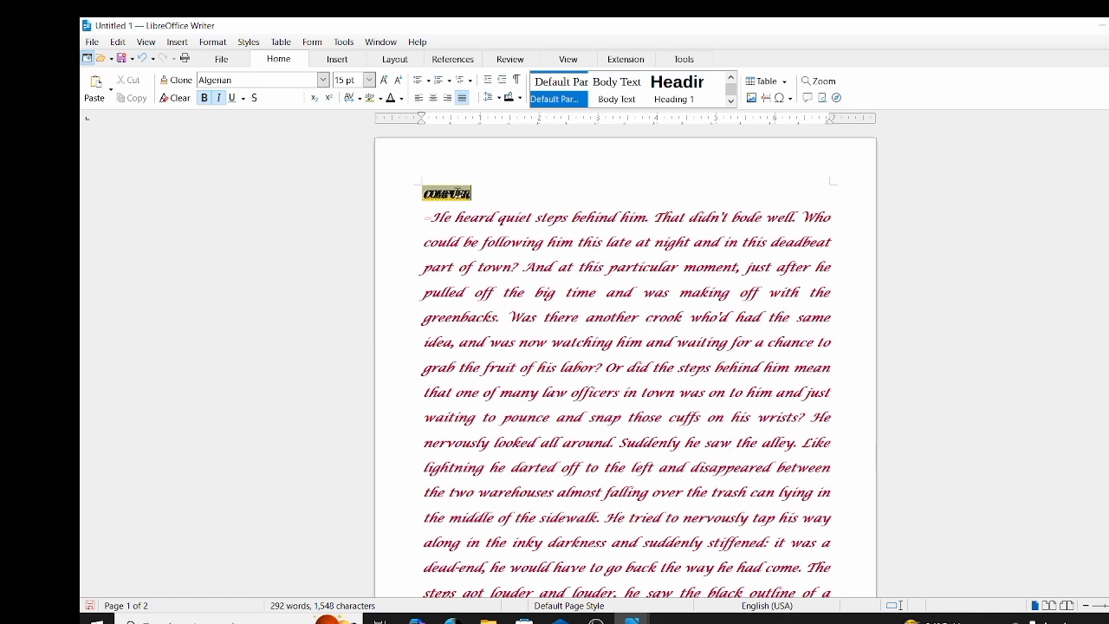
- Clone the formatting of "compuer" onto the words "behind", "and" and "just" in the first three lines of the paragraph
left_click_drag(473, 193, 404, 194)
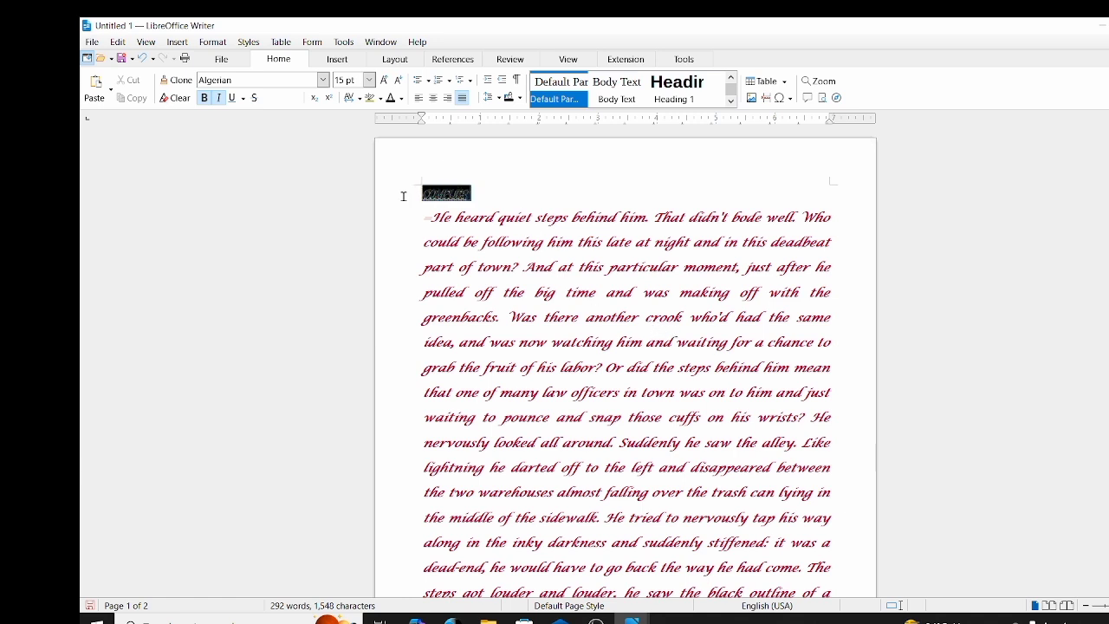
left_click(192, 87)
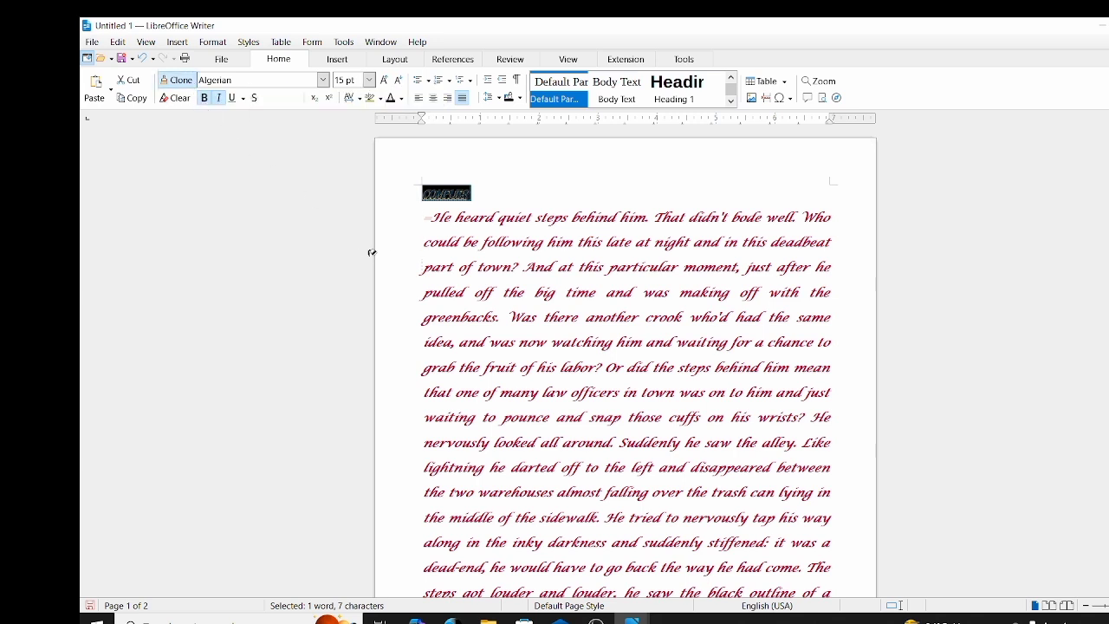
double_click(588, 218)
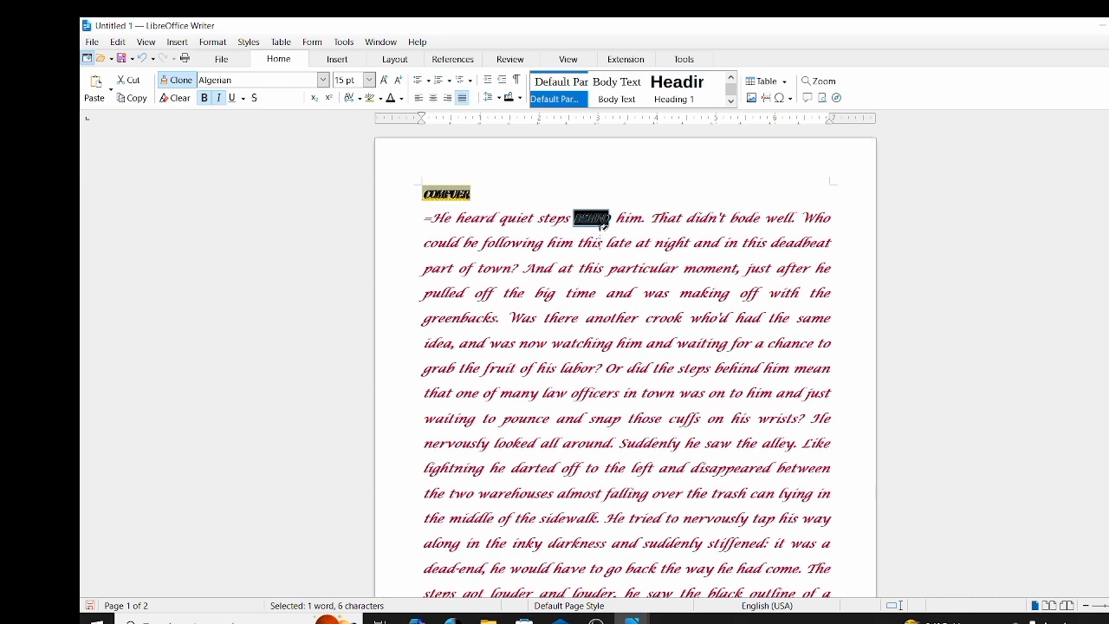
double_click(706, 244)
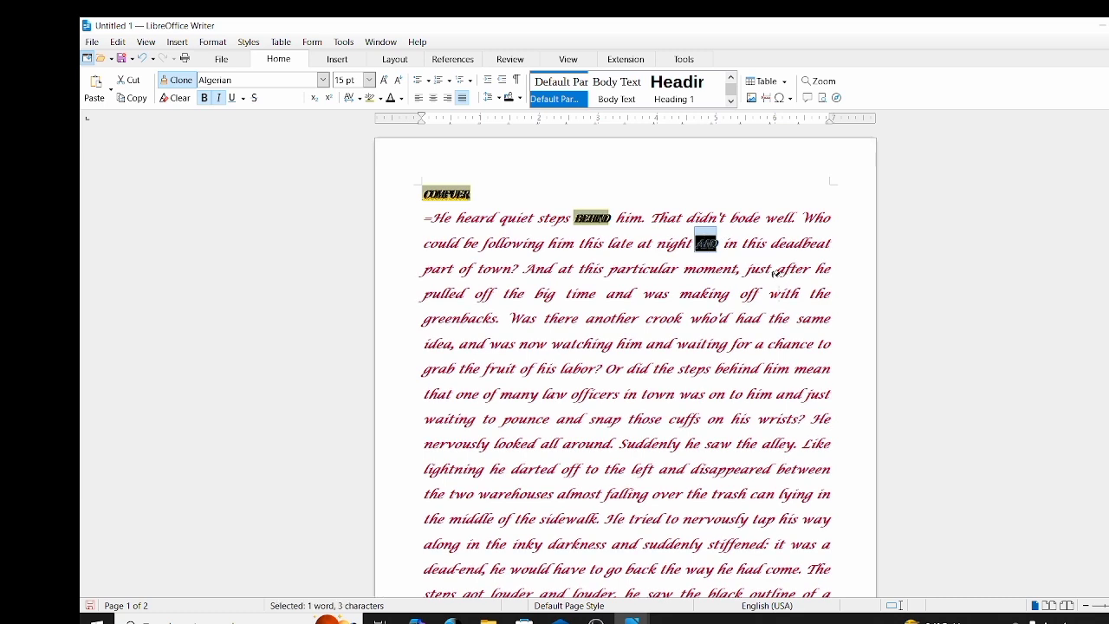
double_click(758, 269)
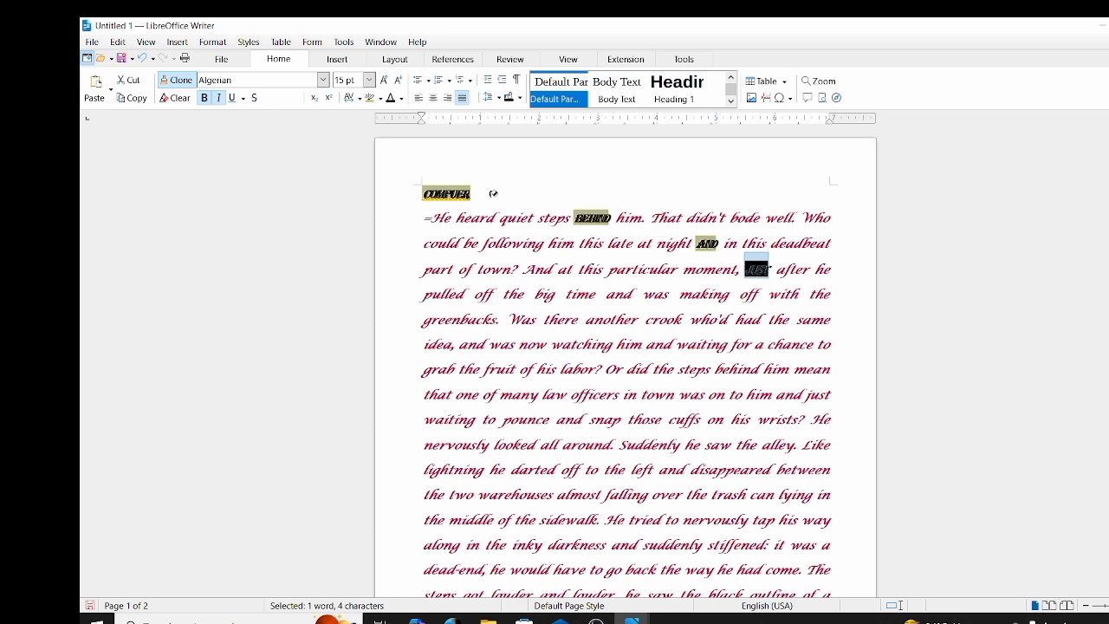
- Delete all the text in the document and leave the clone formatting mode
left_click(192, 85)
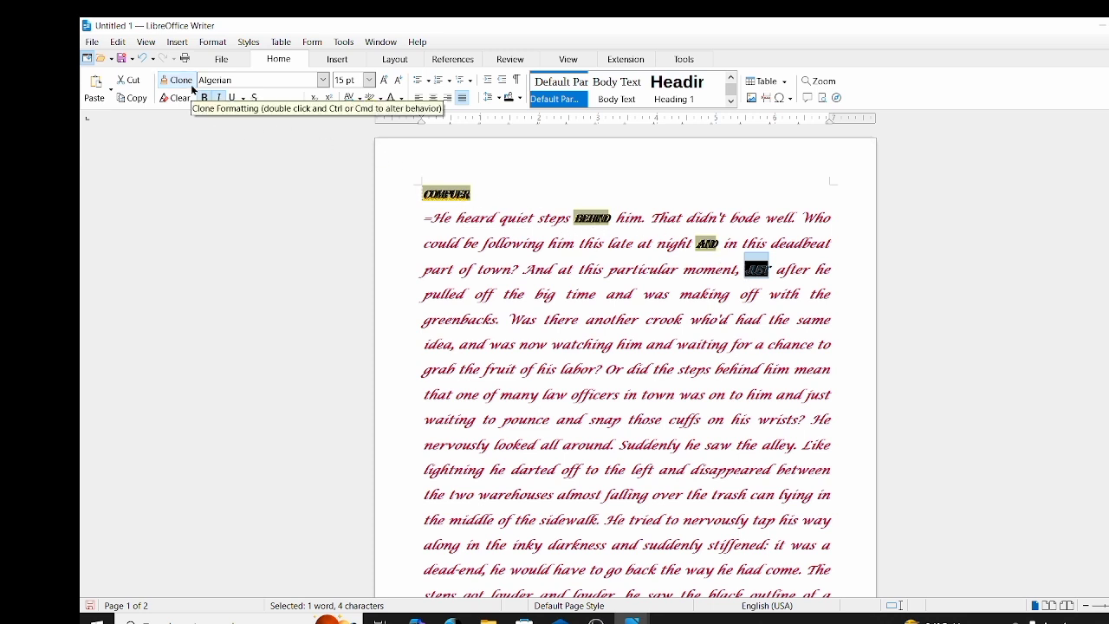
left_click(191, 85)
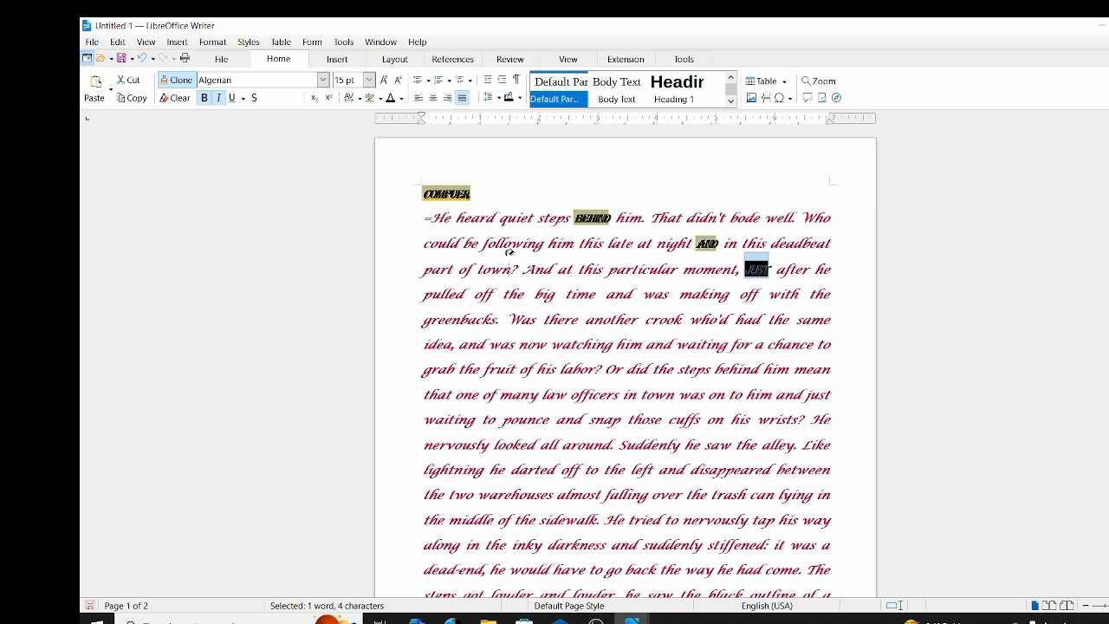
key("ctrl+a")
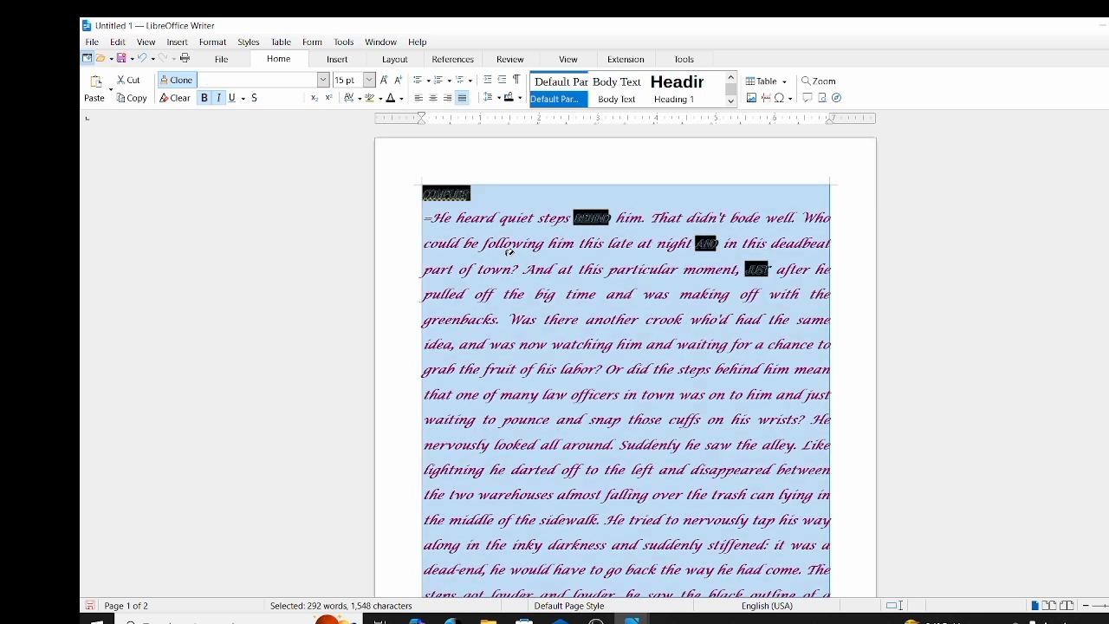
key("Delete")
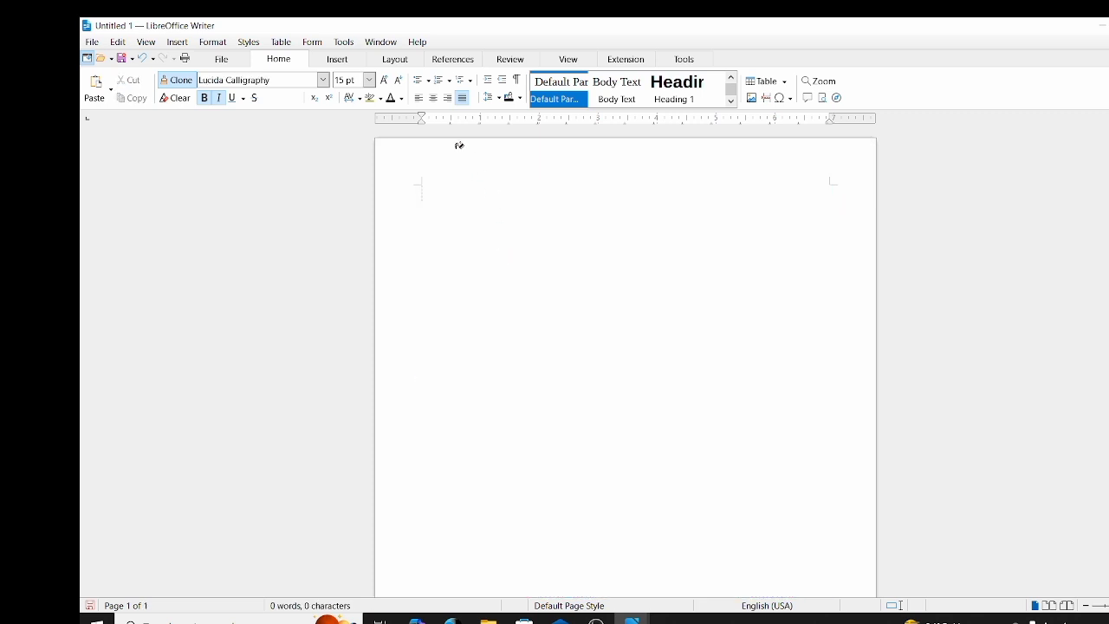
left_click(479, 200)
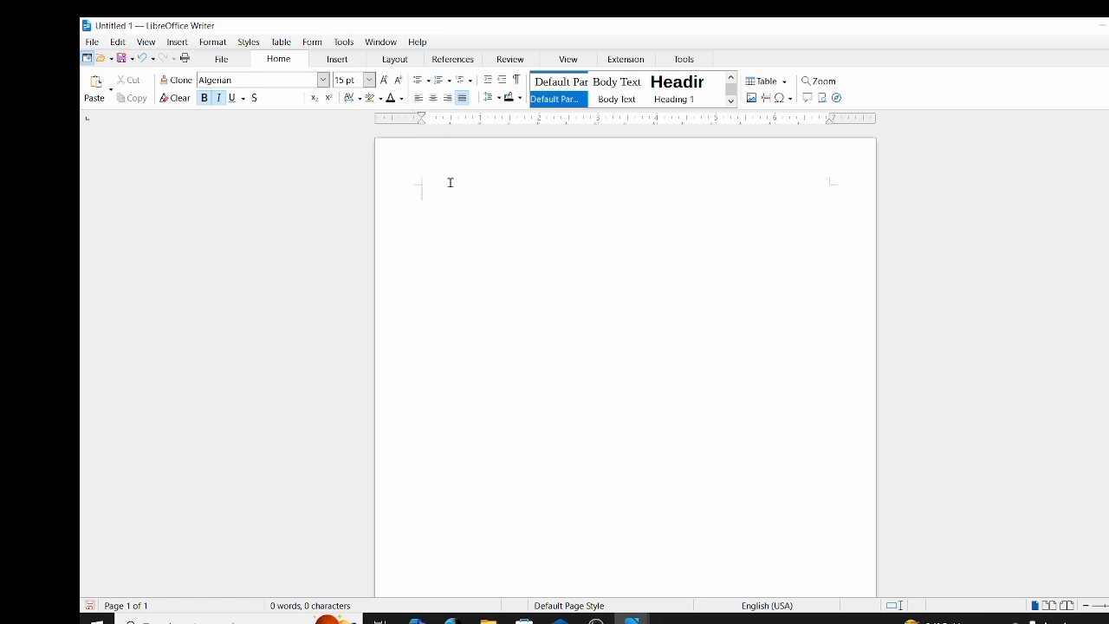
- Turn off bold and italic, keep the Algerian font, and set the character highlighting to No Fill
type("H")
key("BackSpace")
left_click(204, 98)
left_click(216, 98)
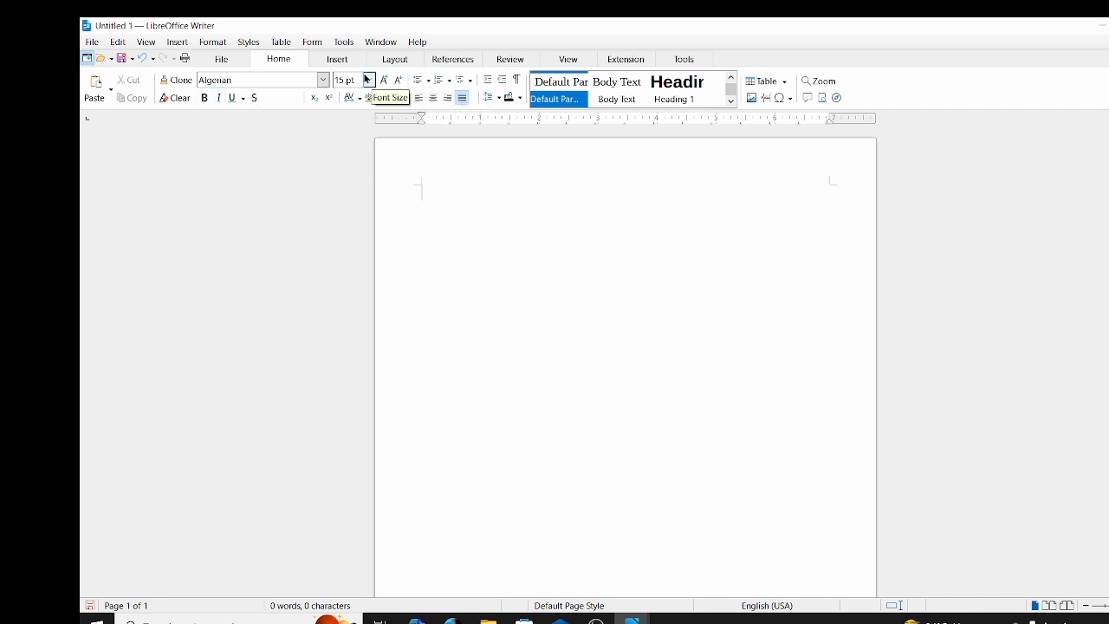
left_click(322, 79)
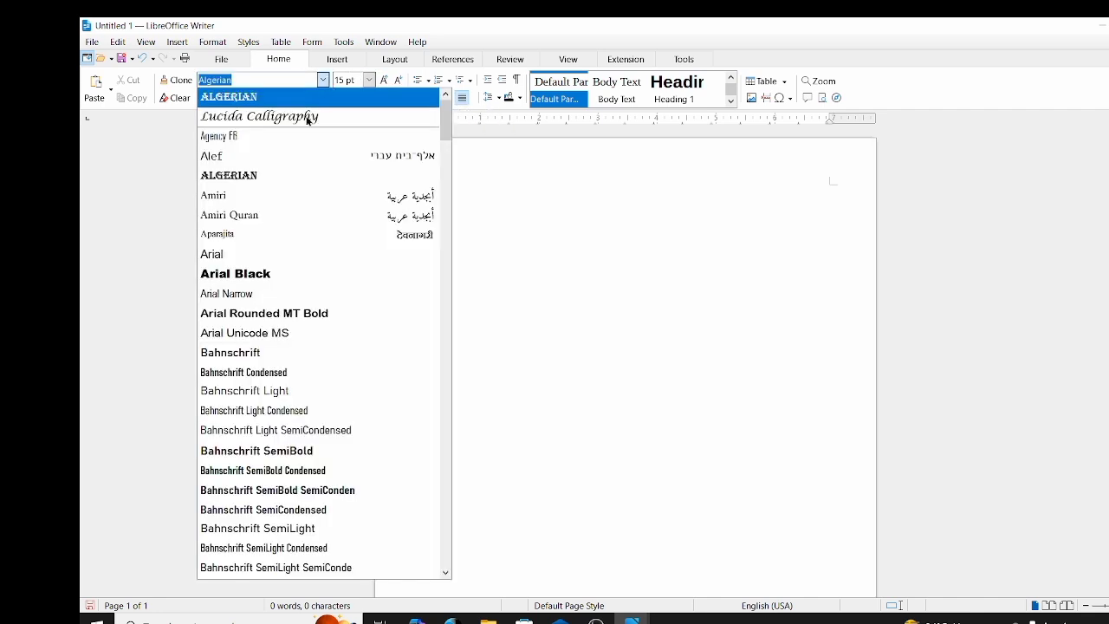
left_click(277, 175)
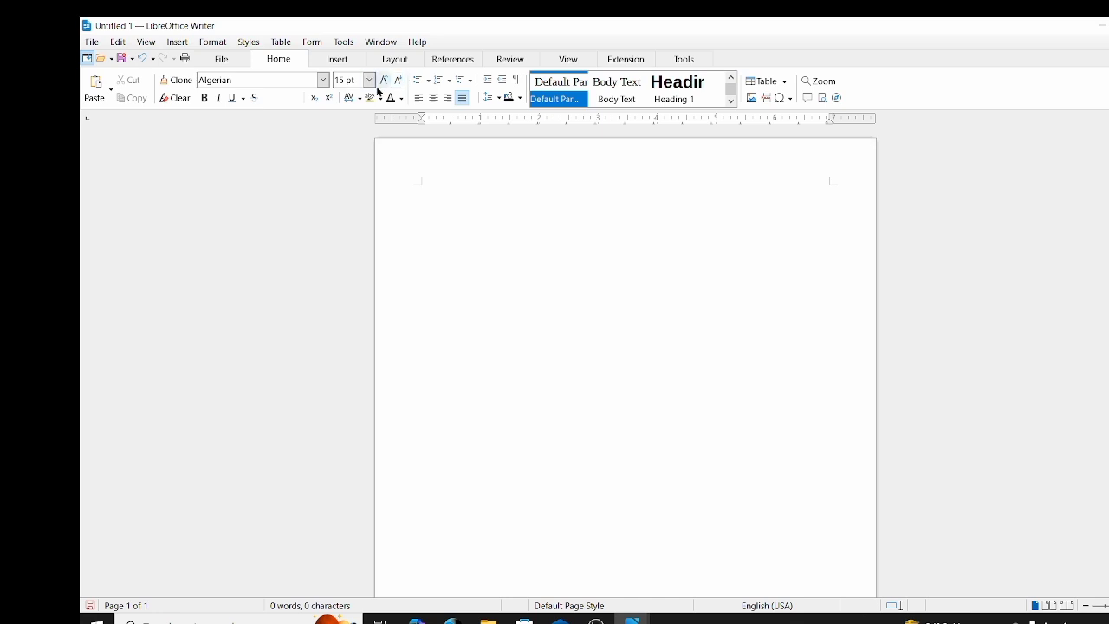
left_click(382, 99)
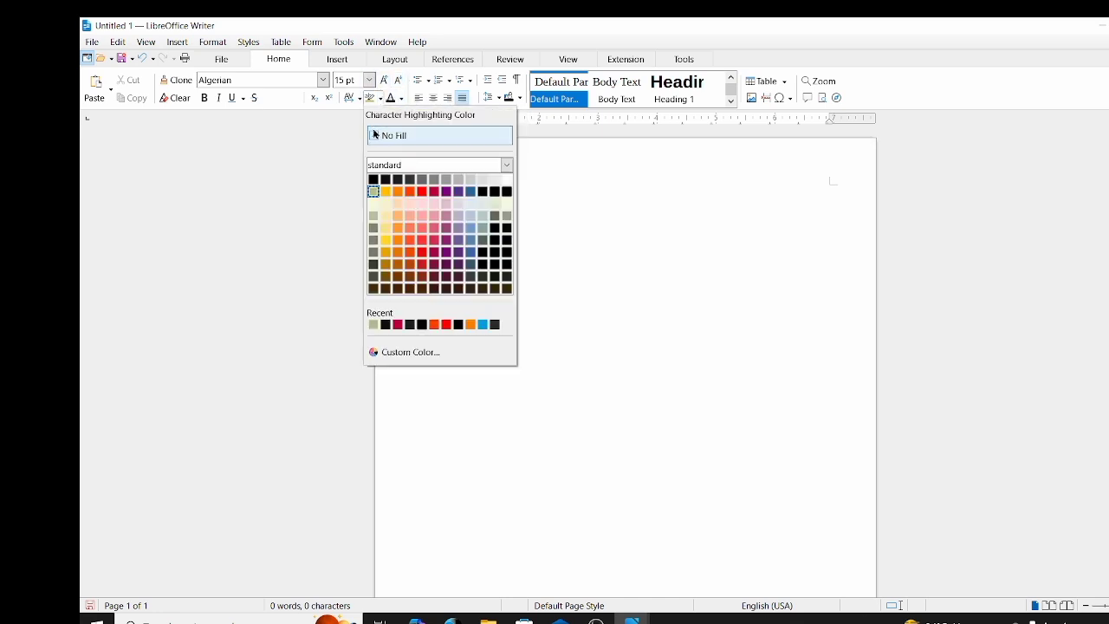
left_click(398, 133)
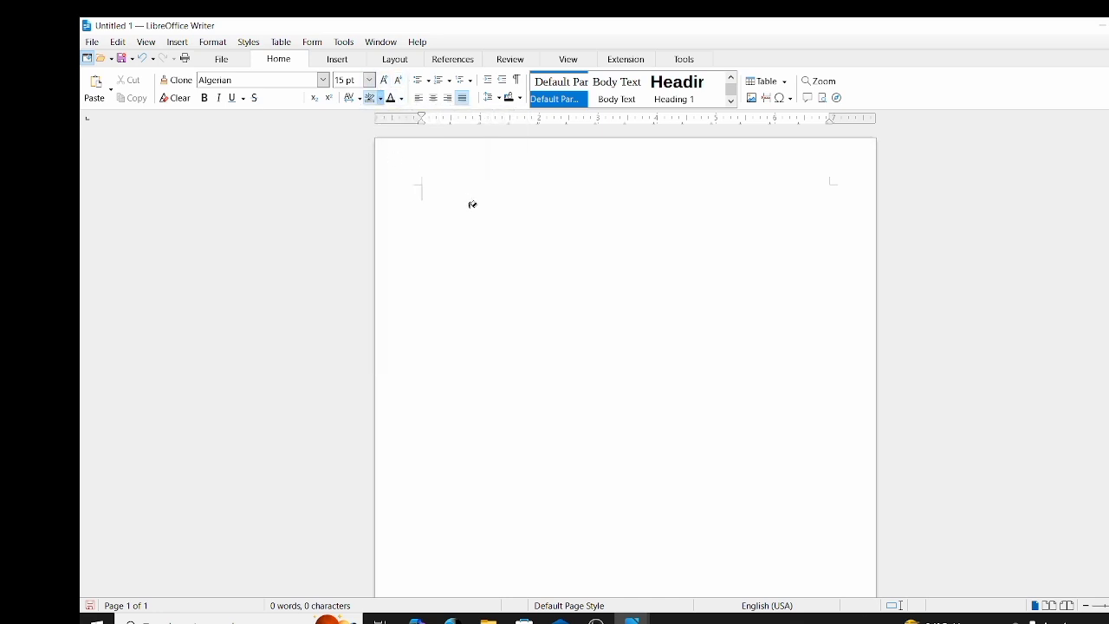
- Enter "H2O" on the first line and choose an 18 pt font size
type("H2O")
left_click(368, 80)
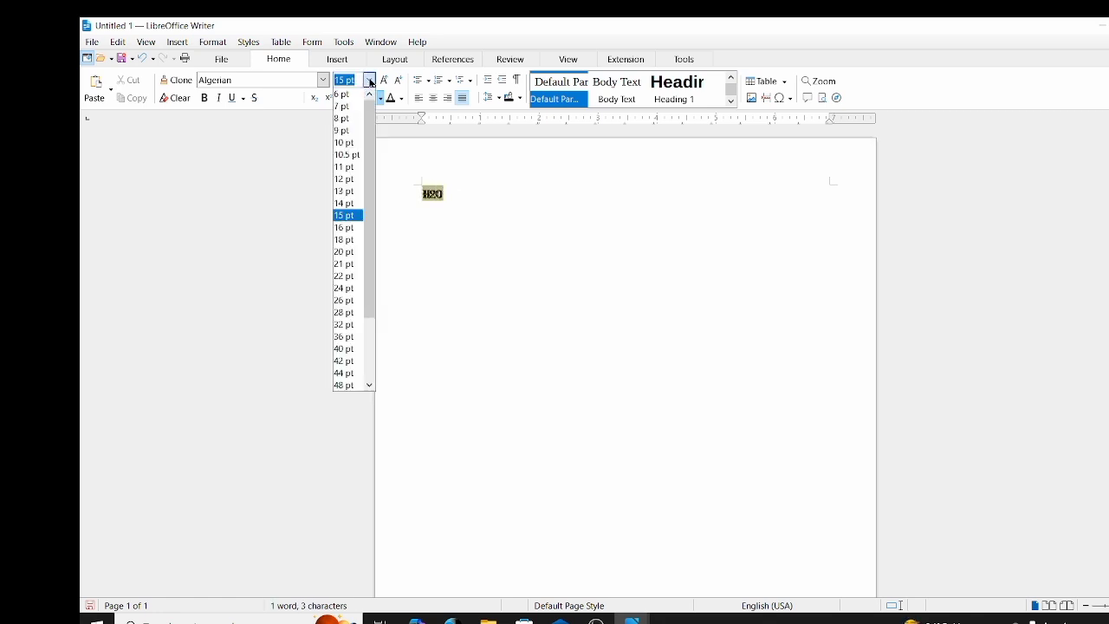
left_click(350, 238)
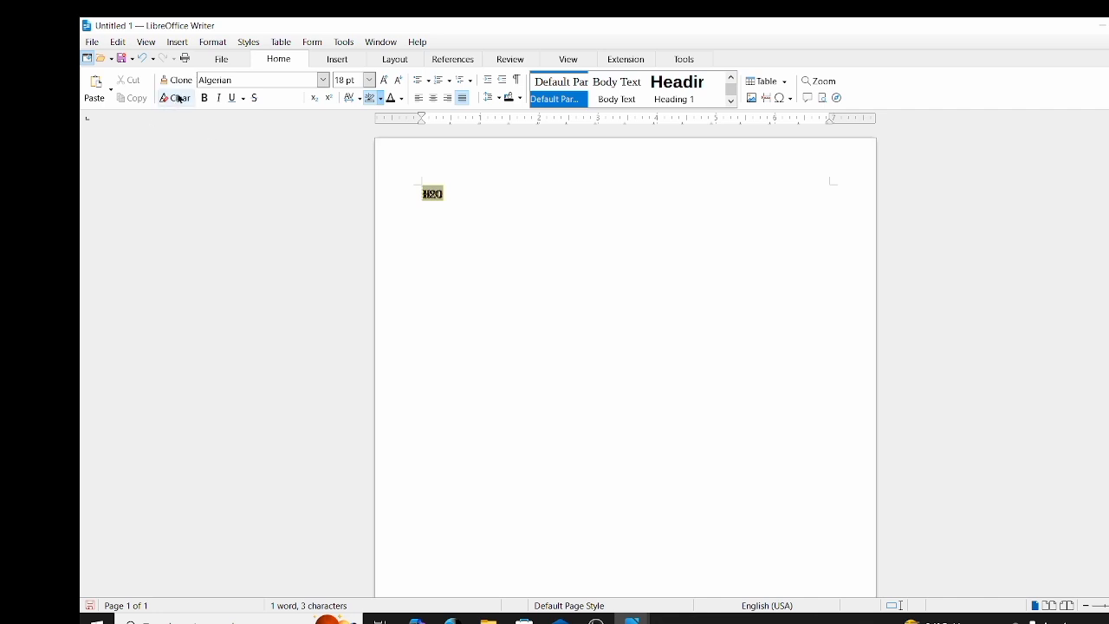
- Format the 2 in "H2O" as subscript
left_click(433, 193)
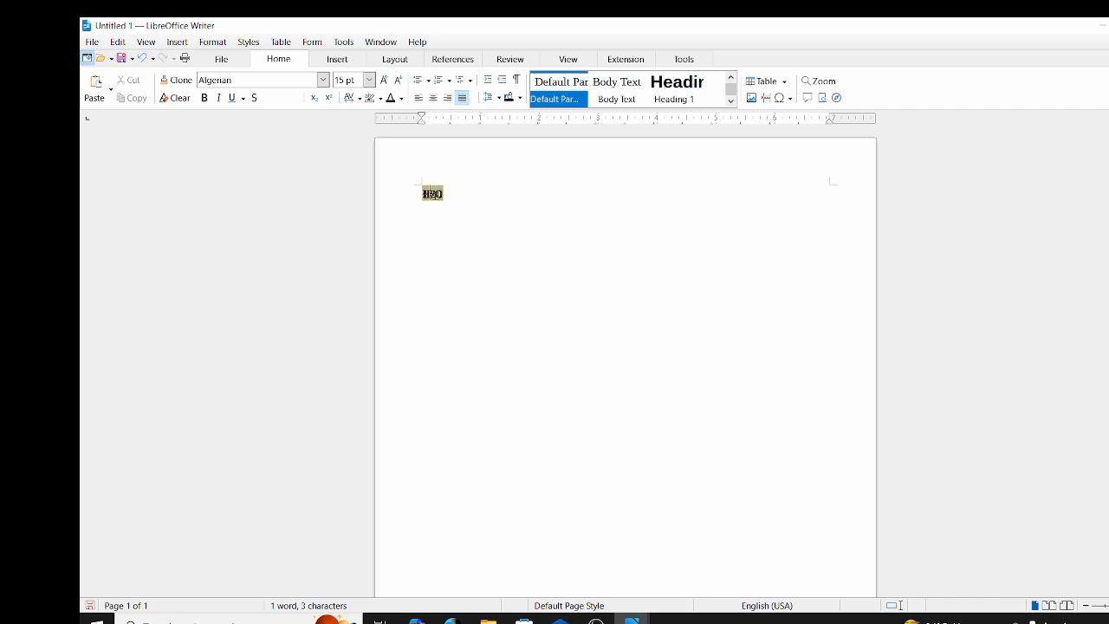
key("shift+Left")
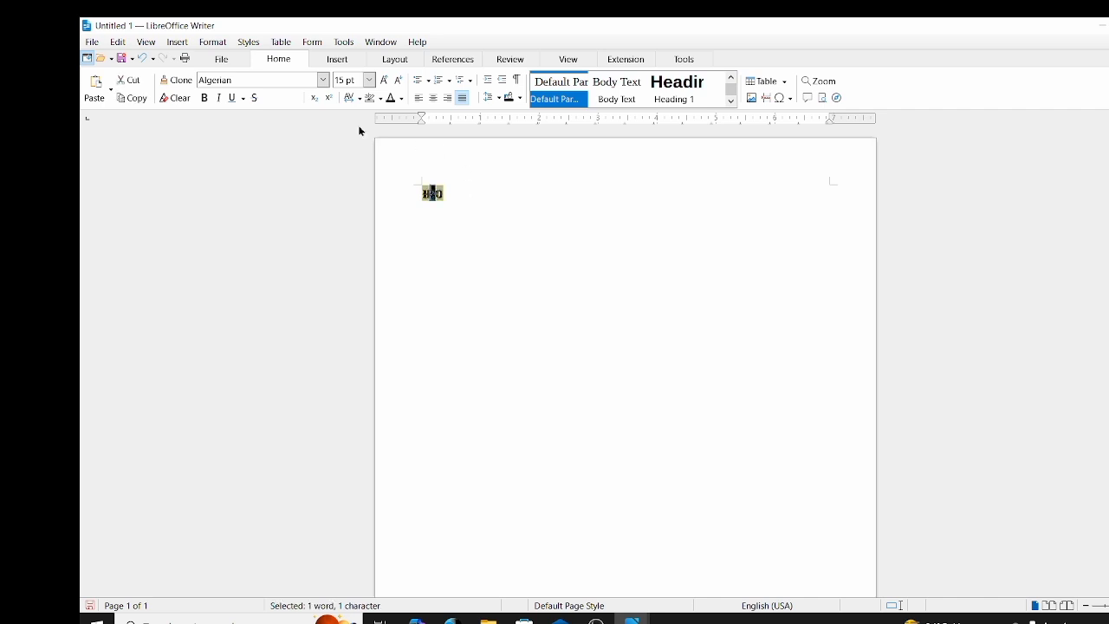
left_click(317, 101)
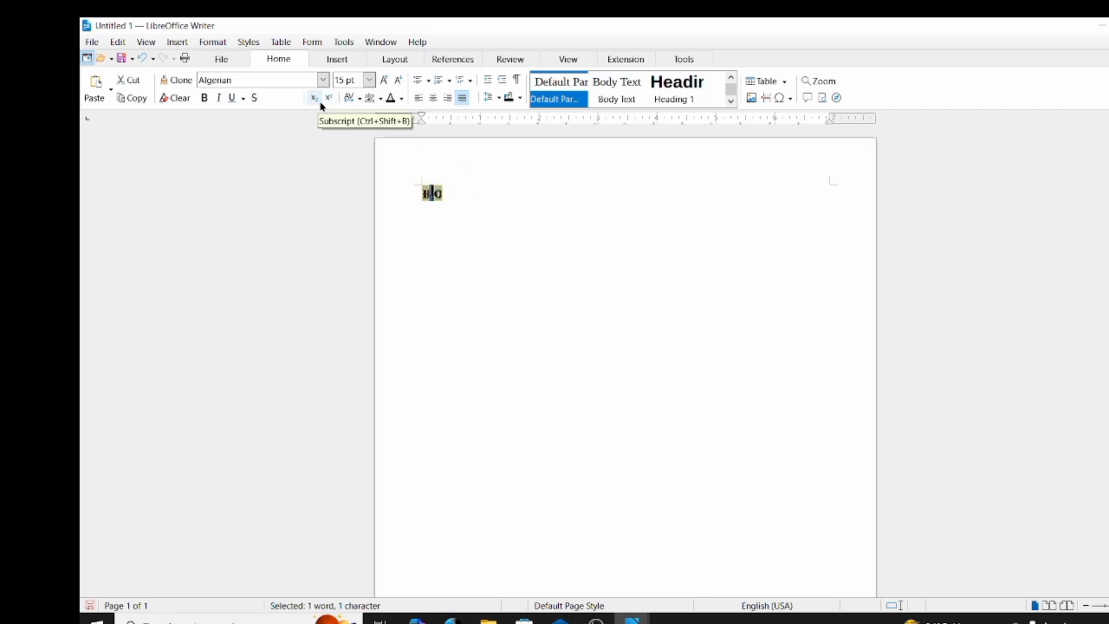
left_click(444, 235)
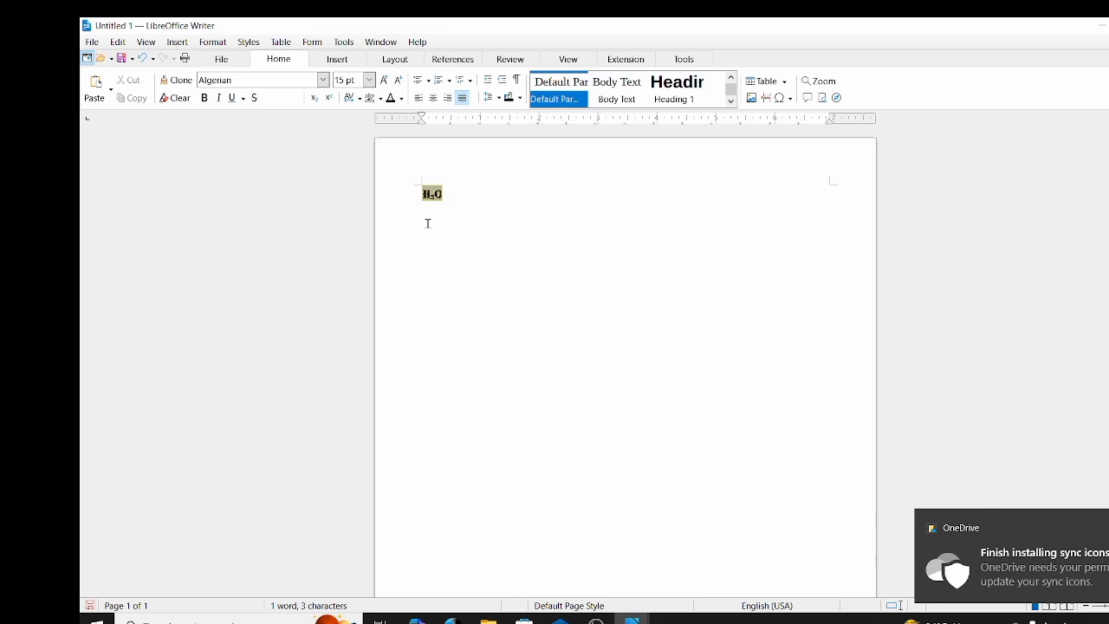
- Enter "x2" on the line below "H2O" and format its 2 as superscript
type("x2")
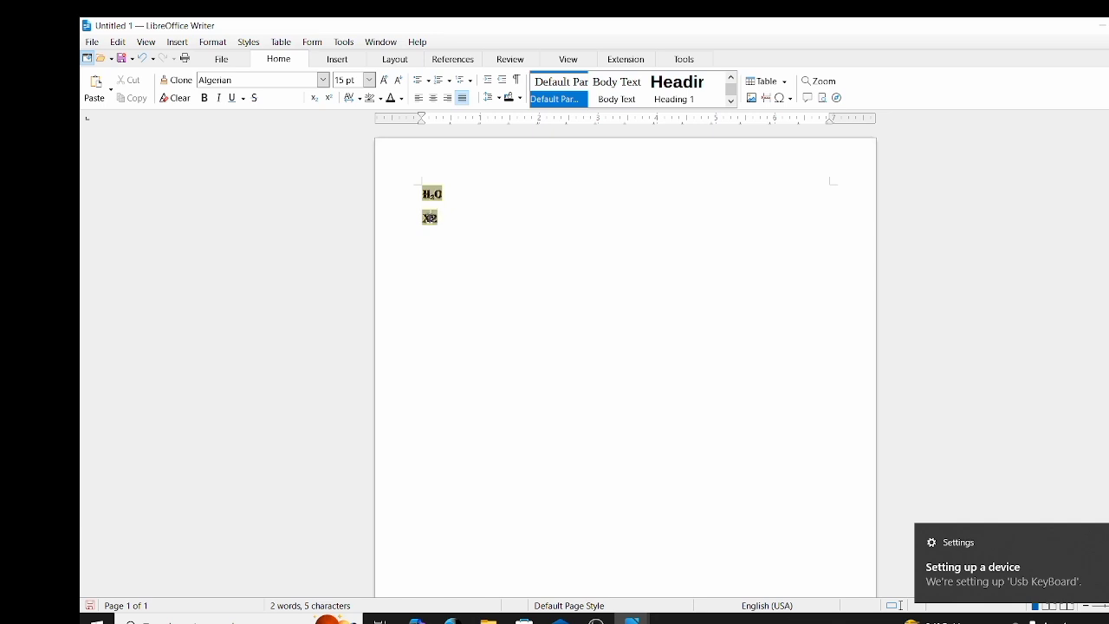
left_click_drag(432, 218, 439, 218)
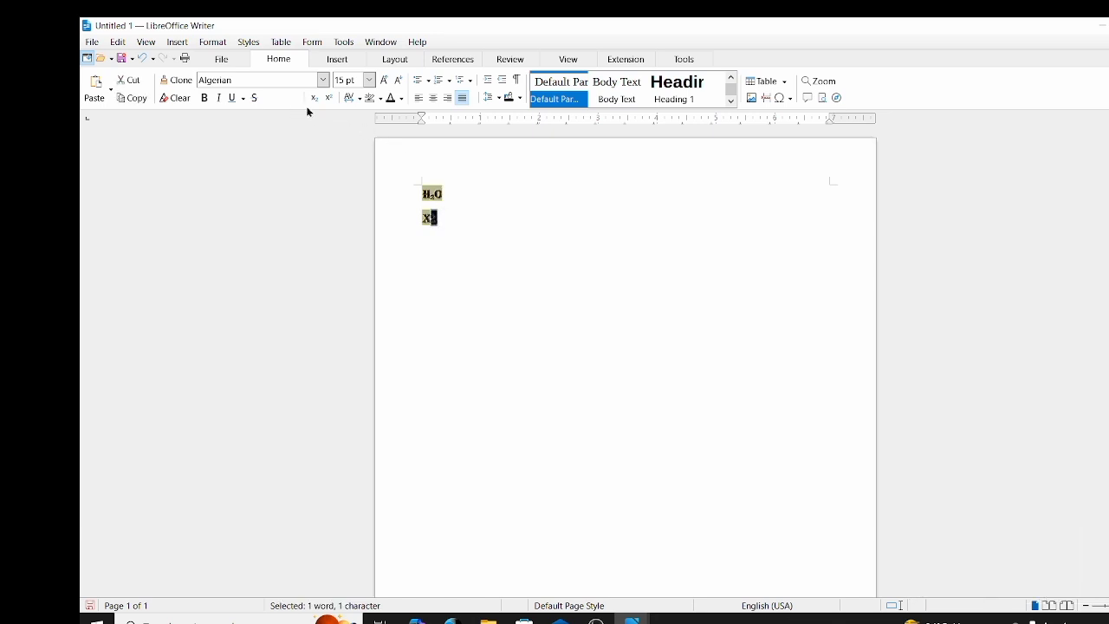
left_click(330, 98)
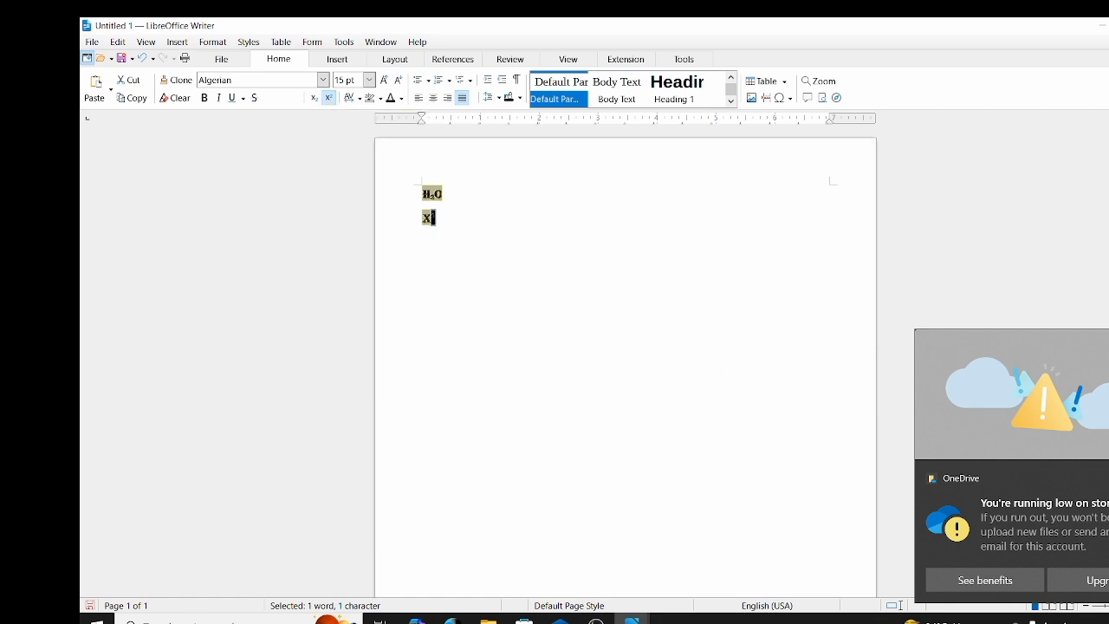
left_click(528, 248)
- Delete the "H2O" and "x2" lines so the page is empty
left_click_drag(423, 196, 449, 211)
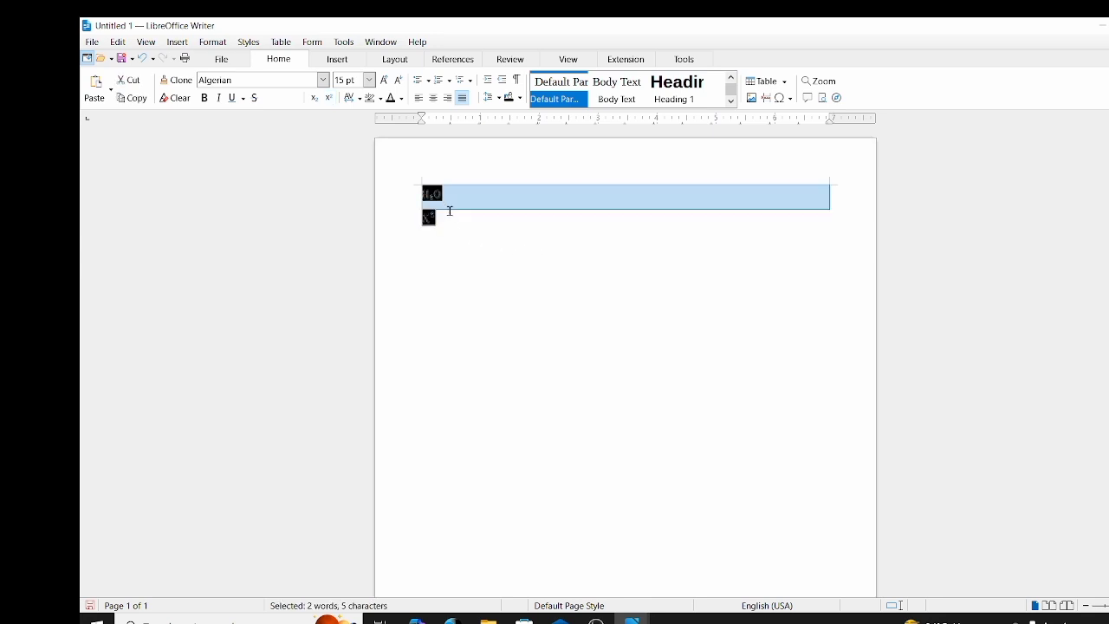
key("Delete")
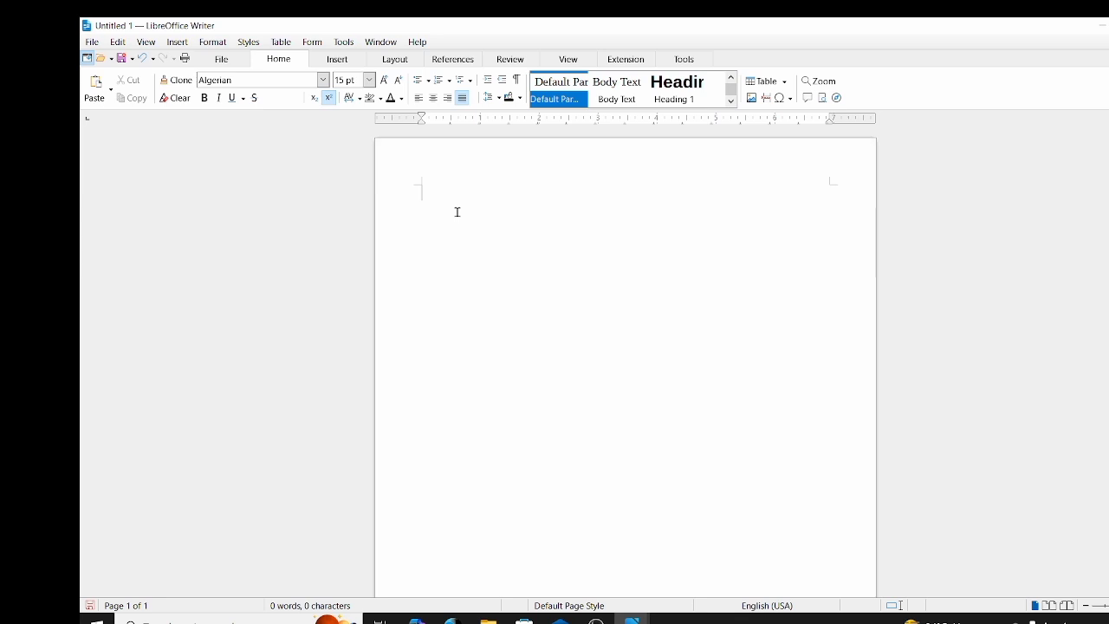
type("i")
key("BackSpace")
left_click(380, 98)
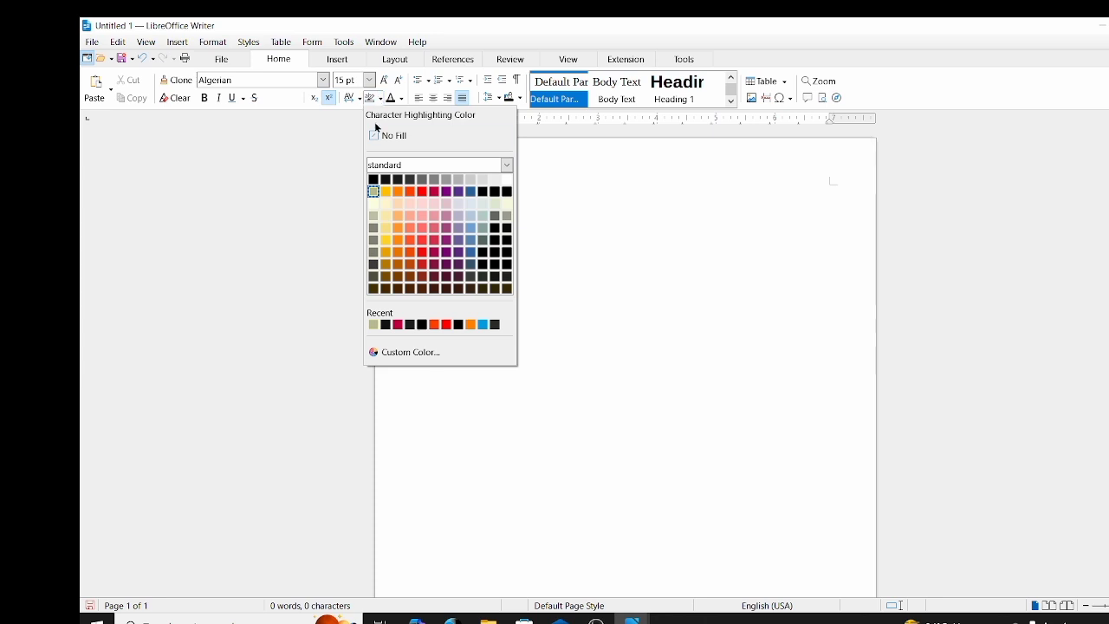
left_click(376, 134)
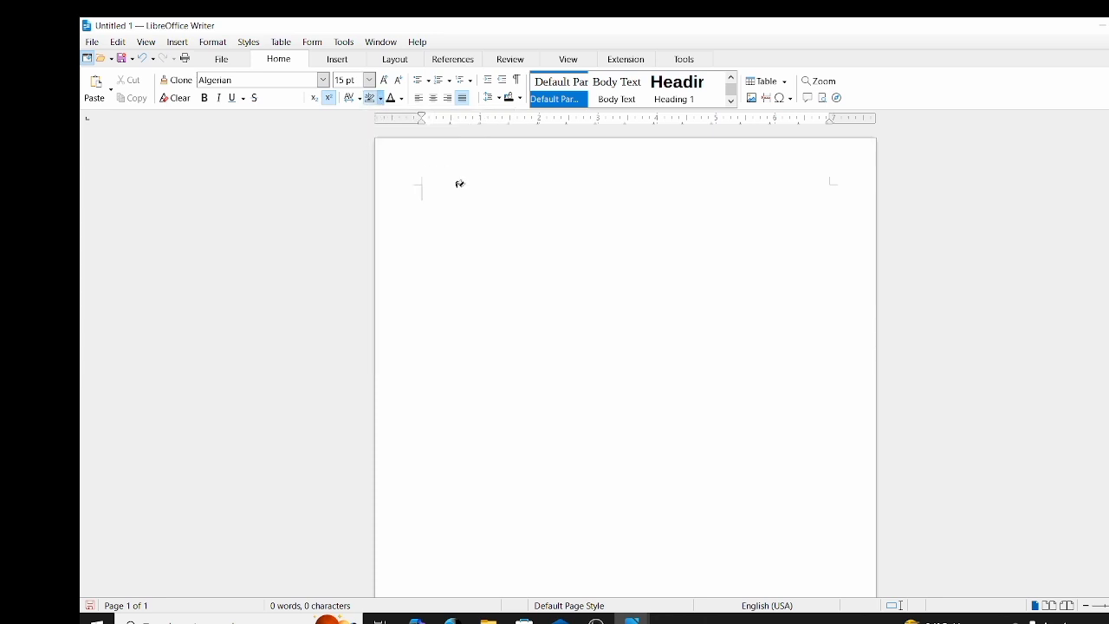
type("123456")
key("BackSpace")
key("BackSpace")
key("BackSpace")
key("BackSpace")
key("BackSpace")
key("BackSpace")
- Create a new text document and enter "Inputdevce" as its first line
key("ctrl+n")
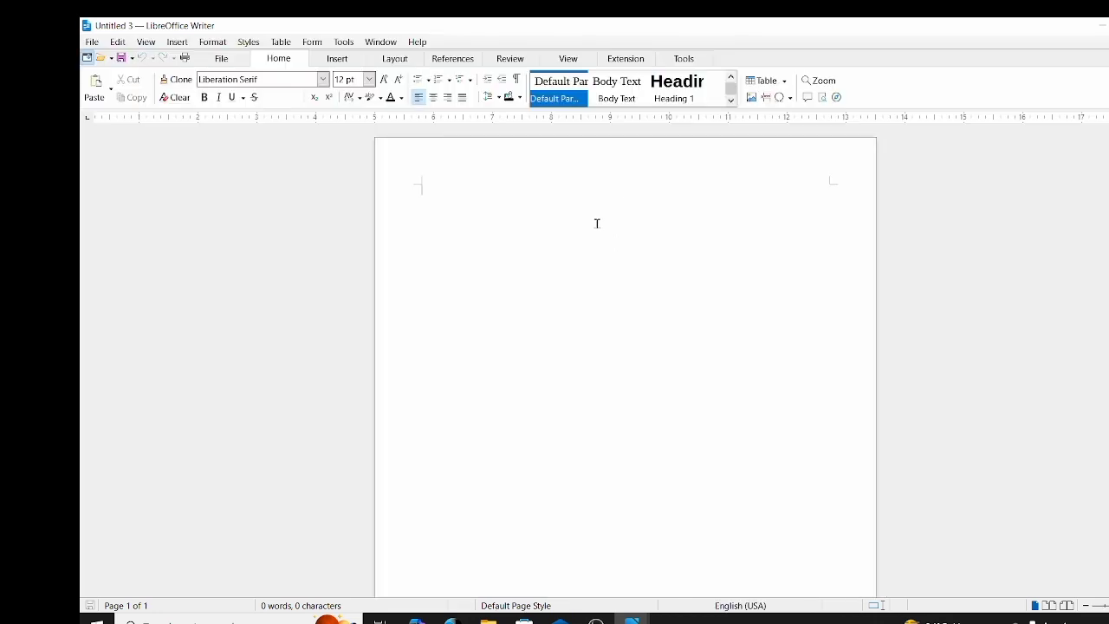
type("I")
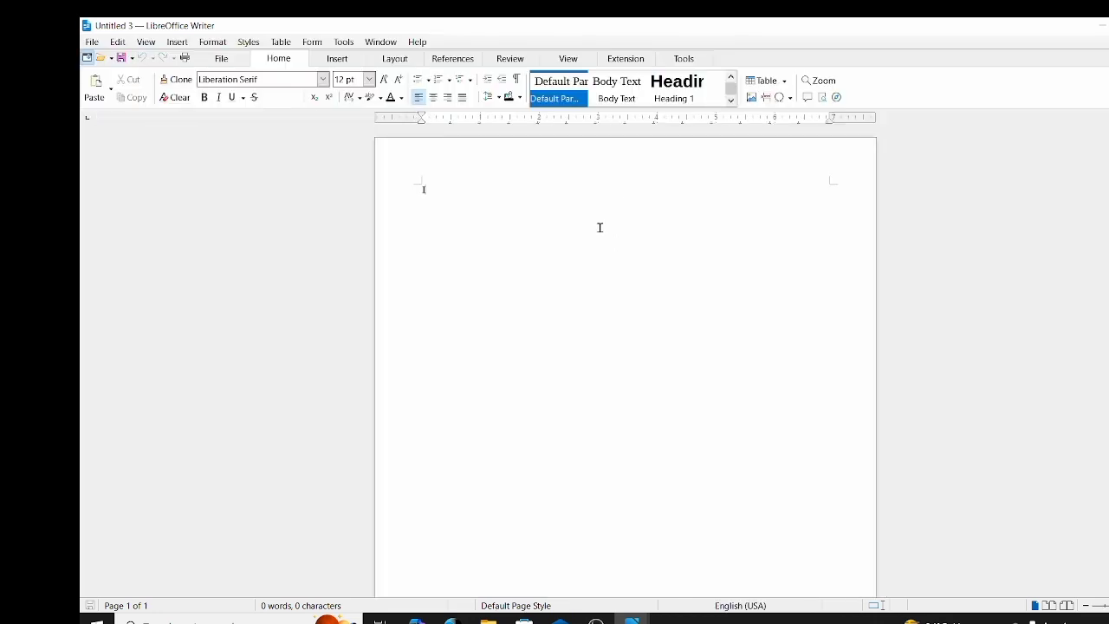
type("nputdev")
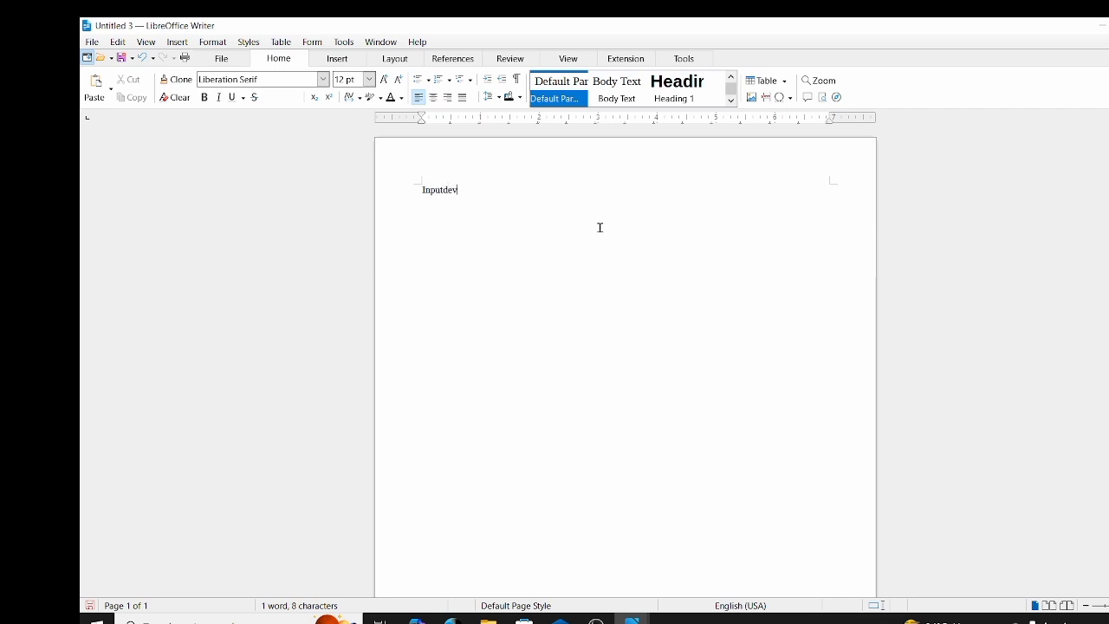
type("ce")
key("Return")
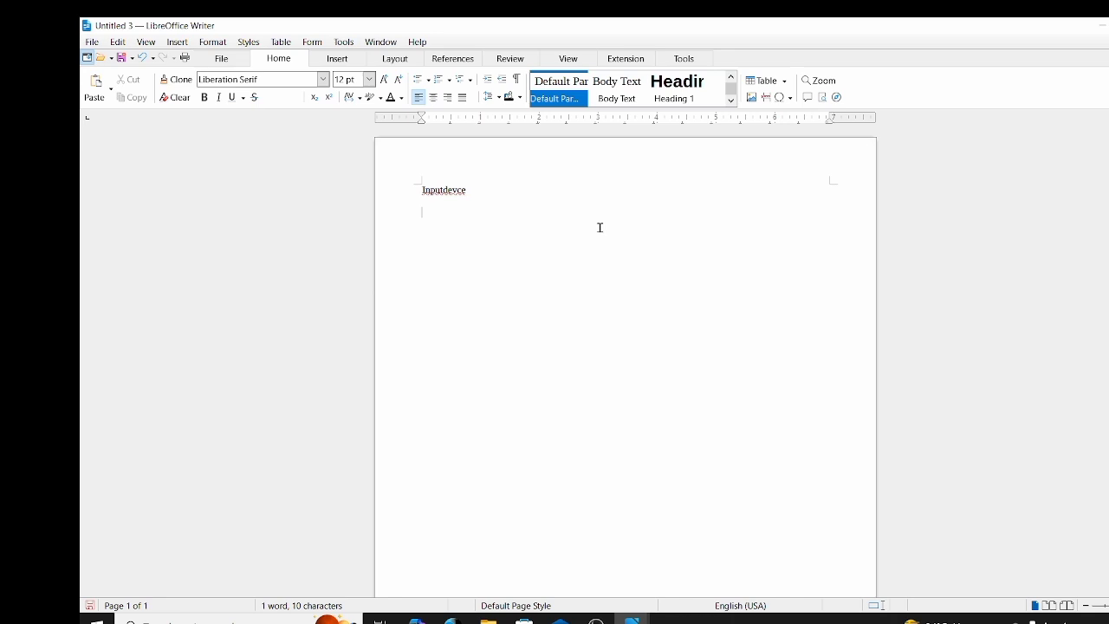
- Add a numbered list in the 1) 2) 3) style below "Inputdevce" with the items "keyboad" and "mouse"
left_click(452, 79)
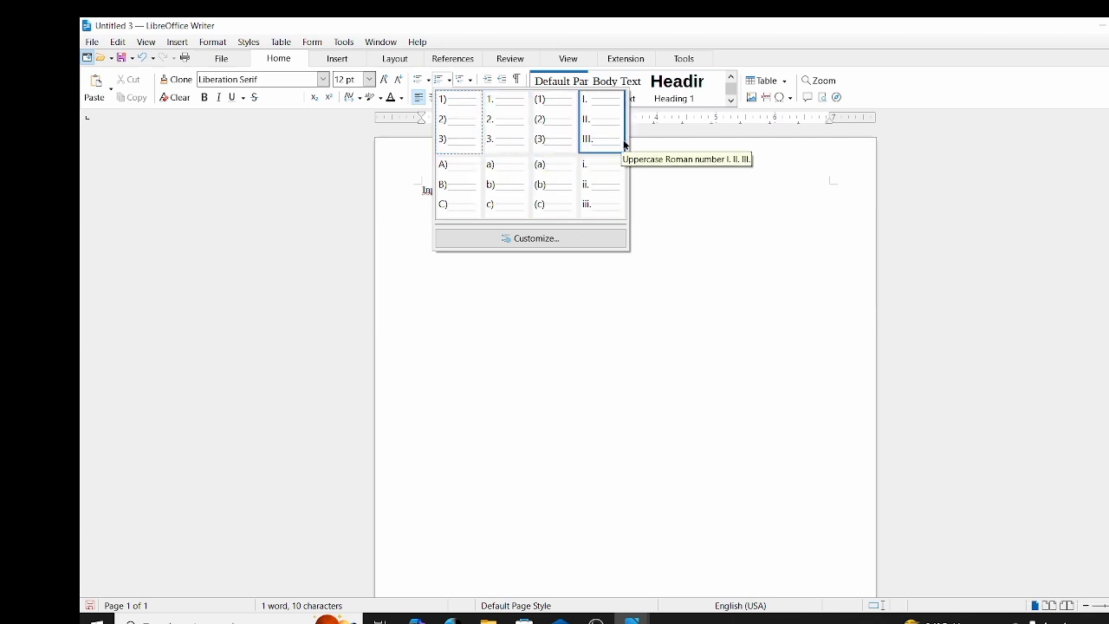
left_click(458, 129)
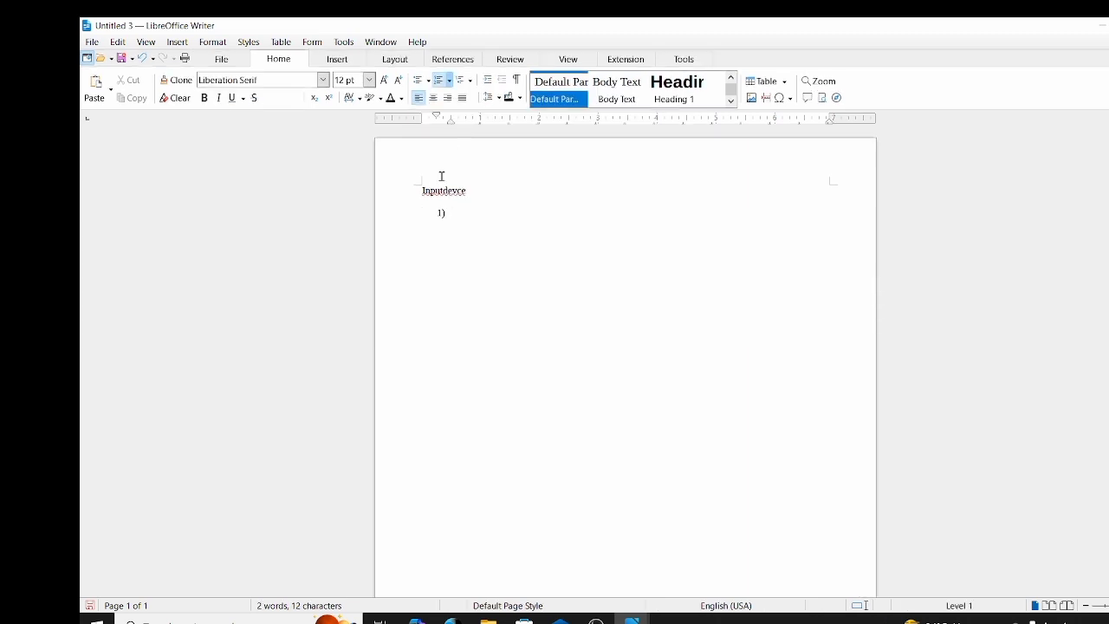
type("keyboad")
key("Return")
type("mouse")
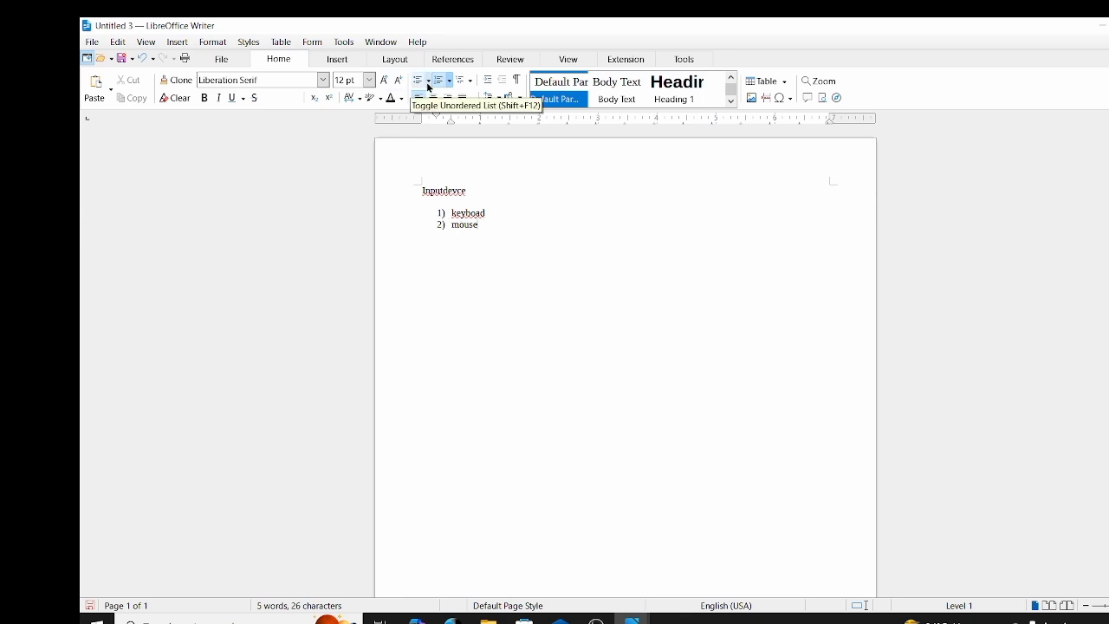
left_click(428, 84)
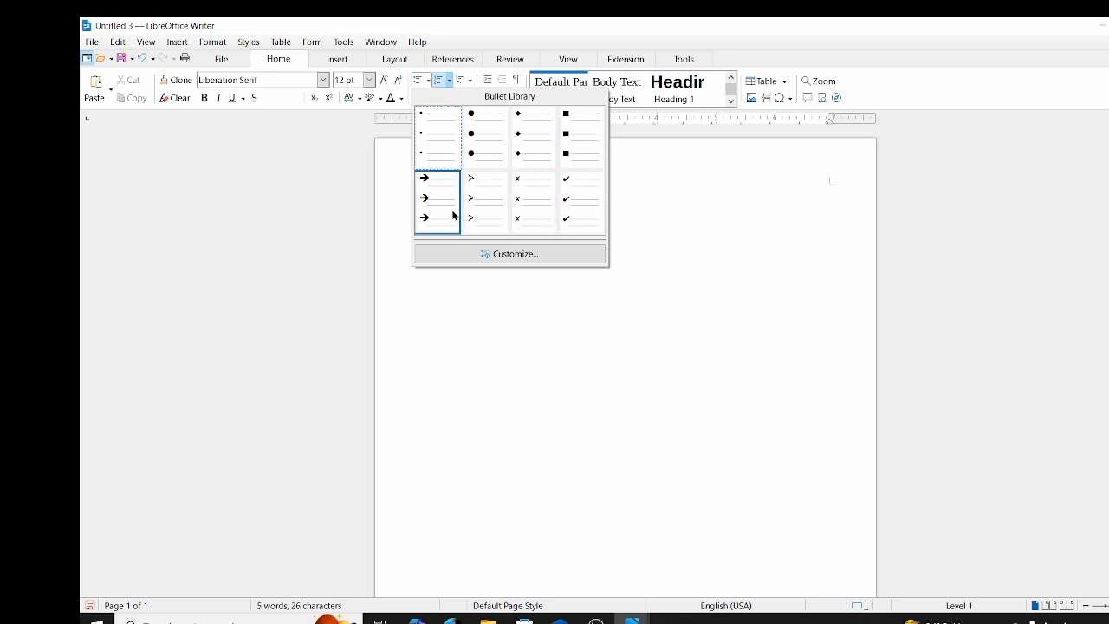
left_click(502, 305)
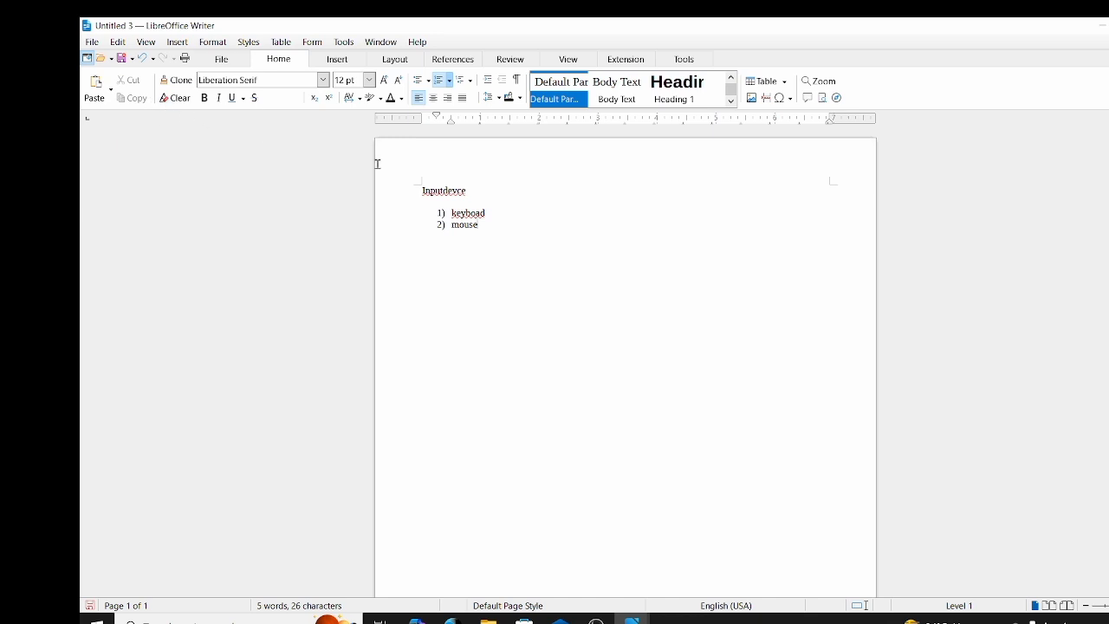
- Copy the "keyboad" list item and paste it below the list after ending the numbering
left_click_drag(498, 208, 436, 201)
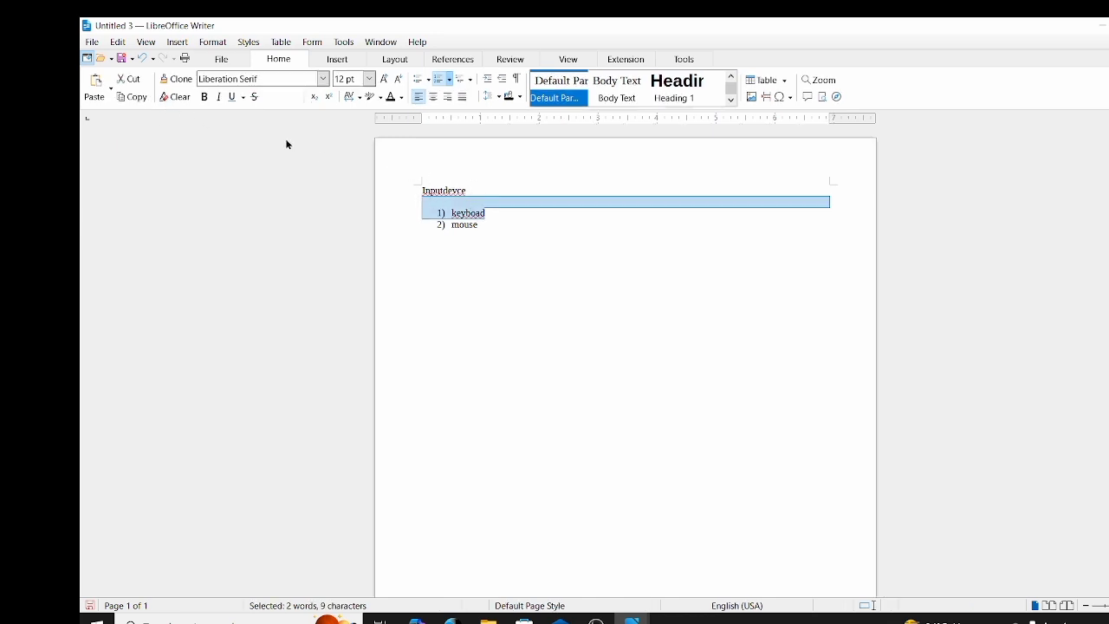
left_click(126, 103)
left_click(135, 101)
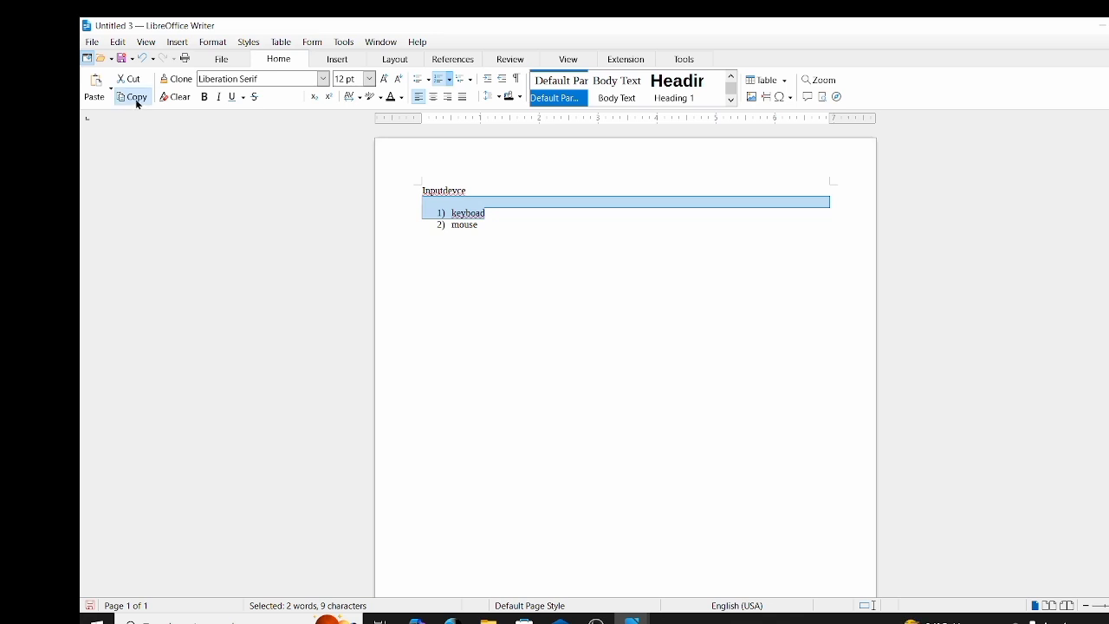
left_click(594, 384)
key("Return")
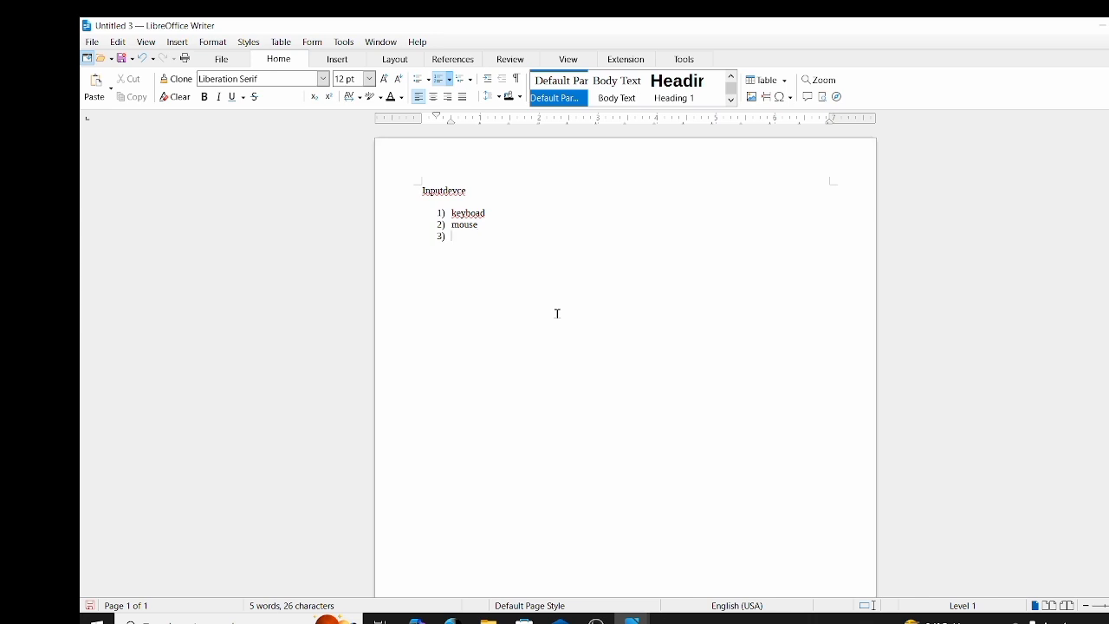
key("Return")
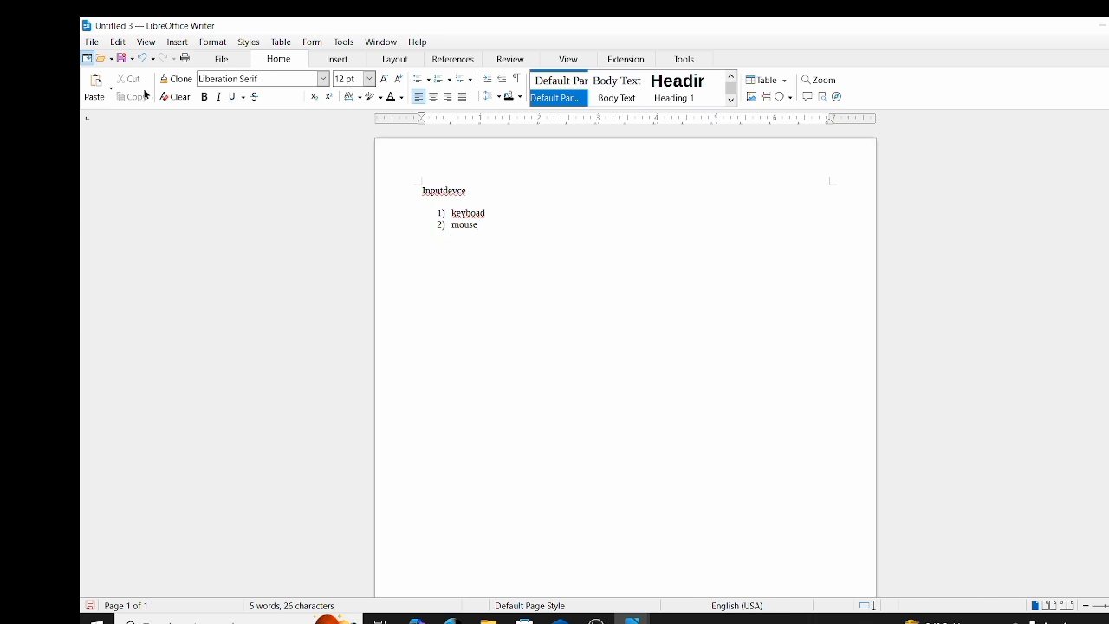
left_click(92, 82)
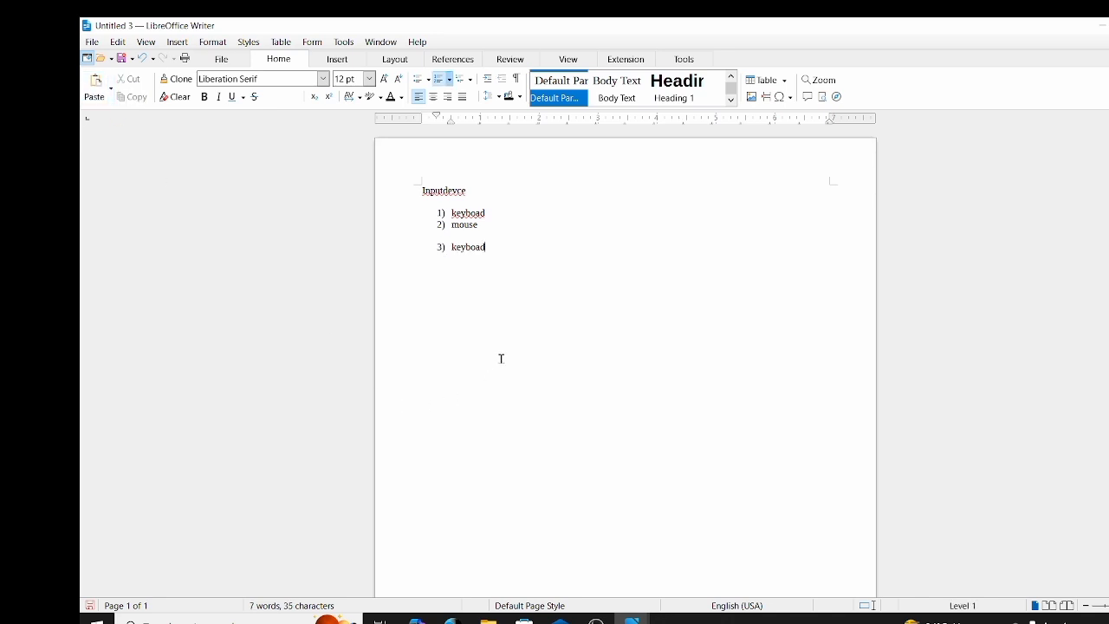